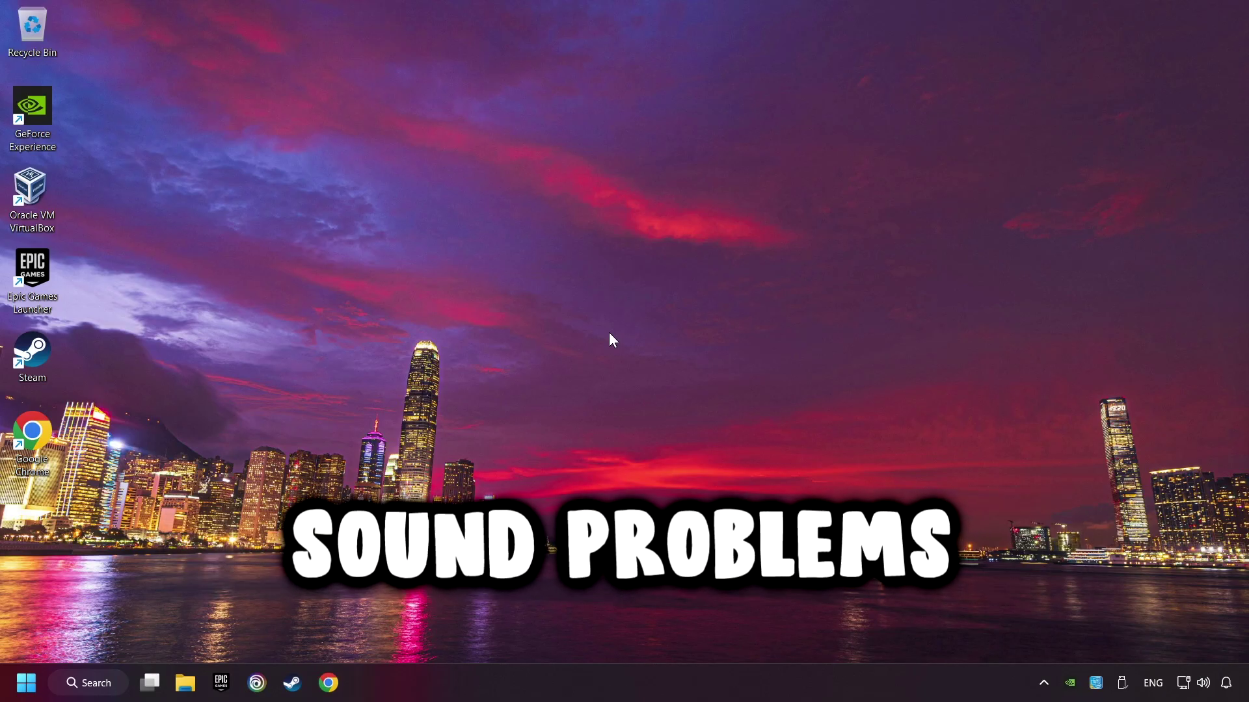
# Switch the sound output to GABOFIX Speaker (USB Audio Device) and clear the desktop
pyautogui.click(1192, 683)
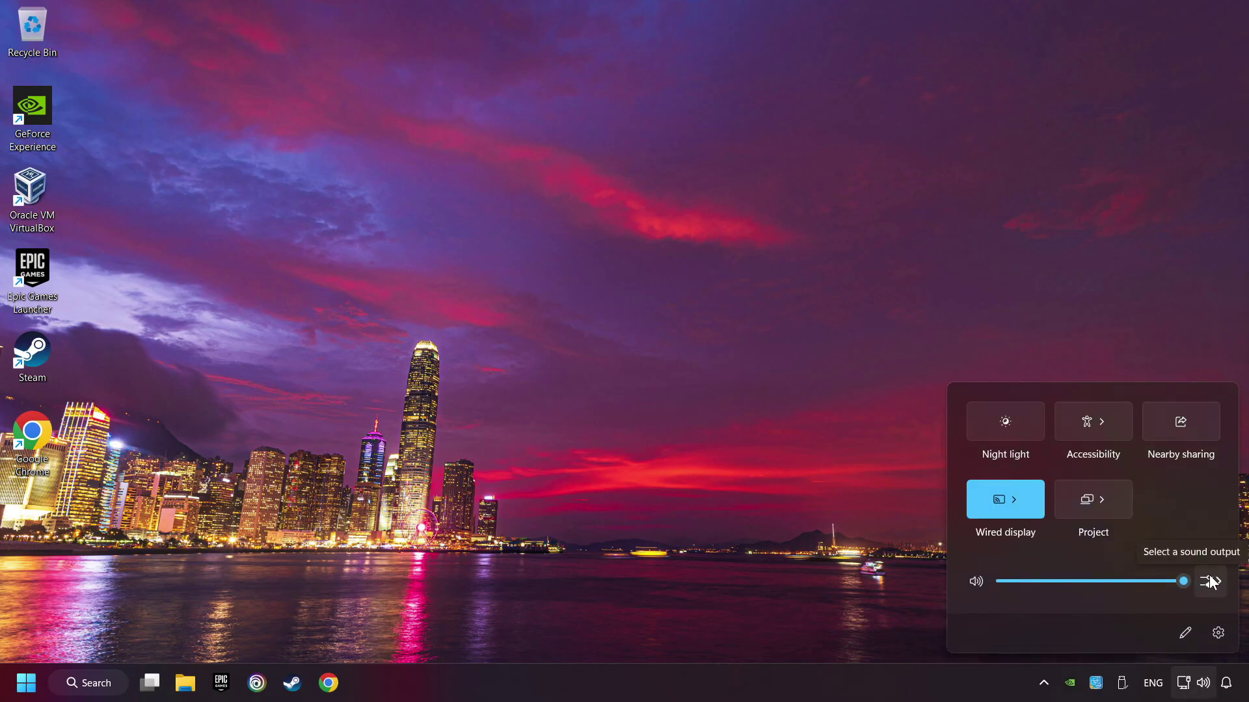
pyautogui.click(1211, 583)
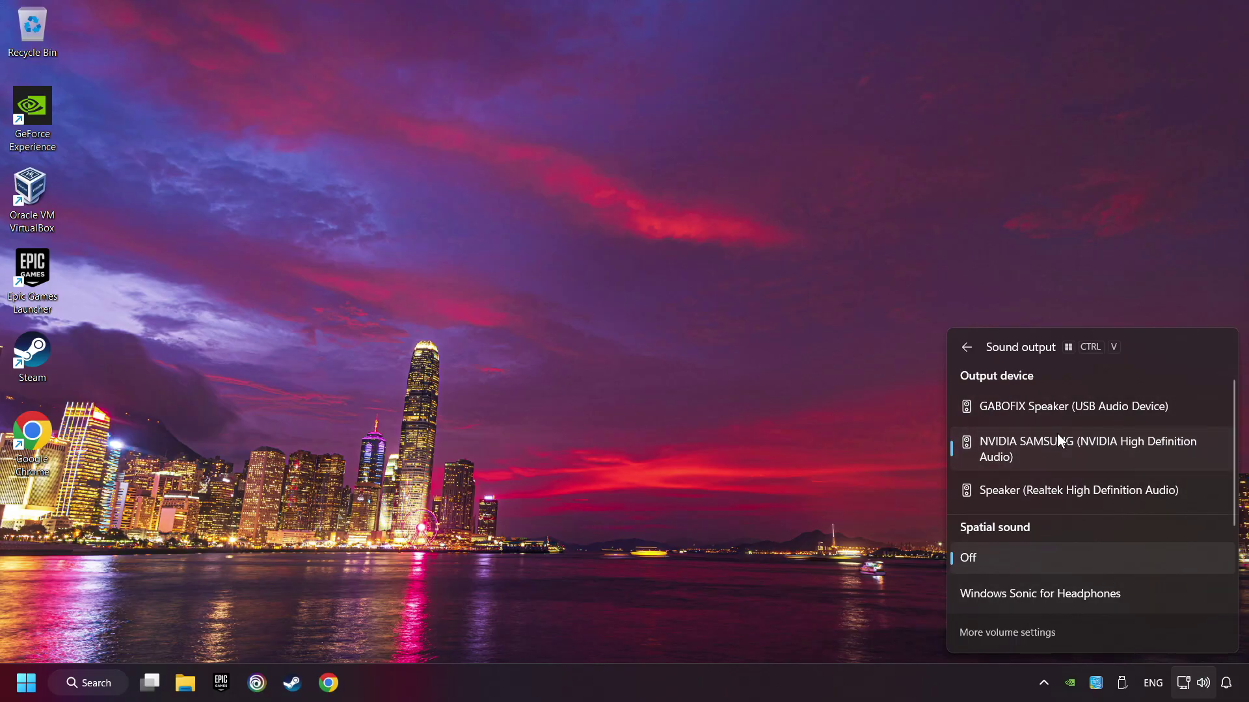
pyautogui.click(1198, 405)
pyautogui.click(614, 359)
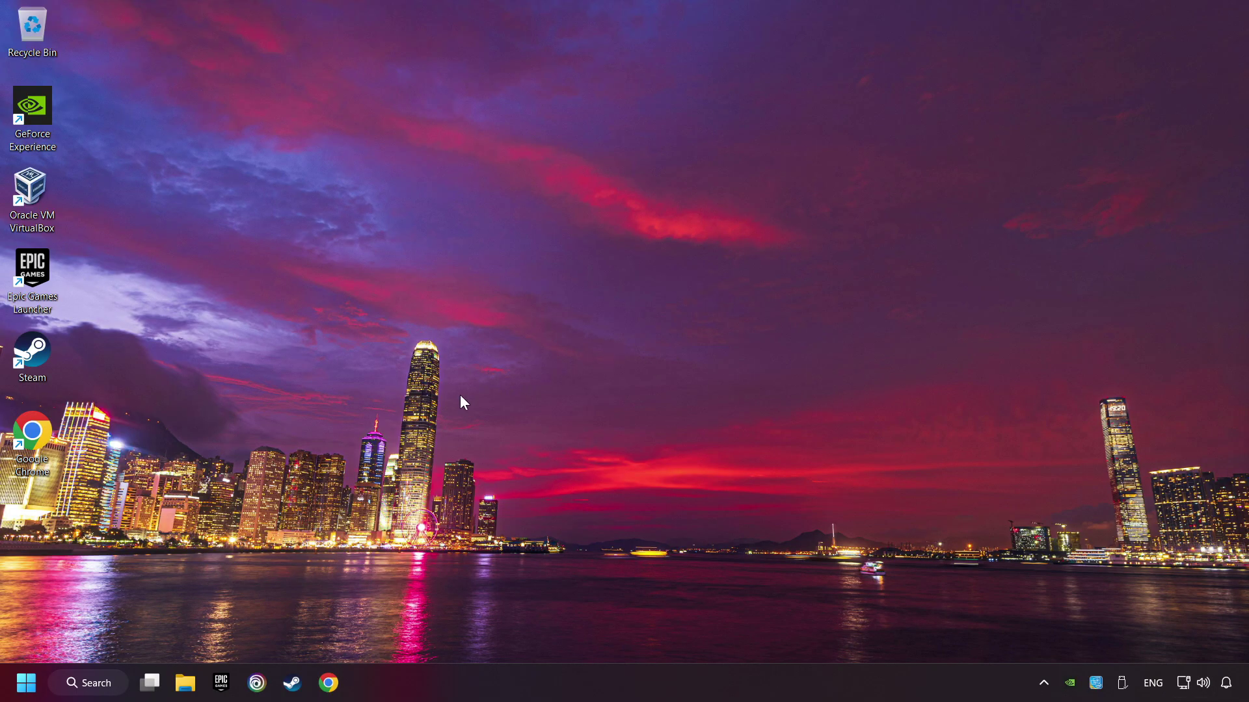
pyautogui.click(27, 684)
pyautogui.click(474, 628)
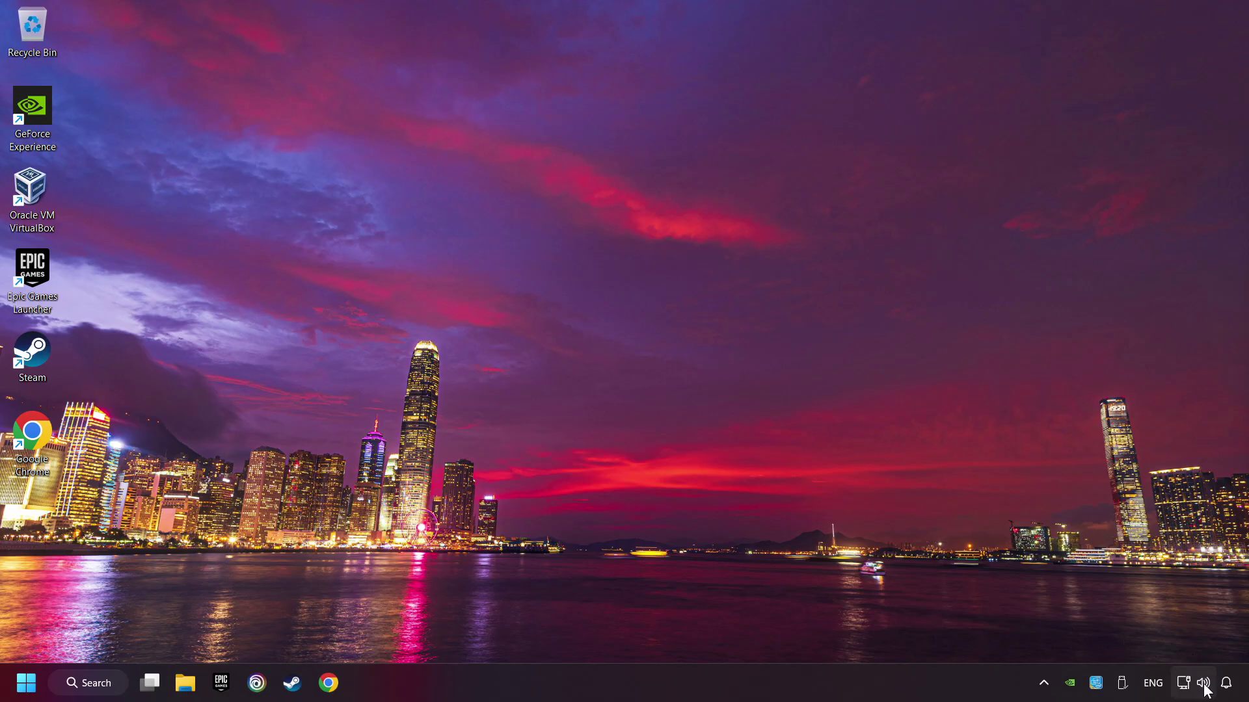
# Use Reset in the Volume mixer to restore default devices and app volumes, then close Settings
pyautogui.rightClick(1203, 683)
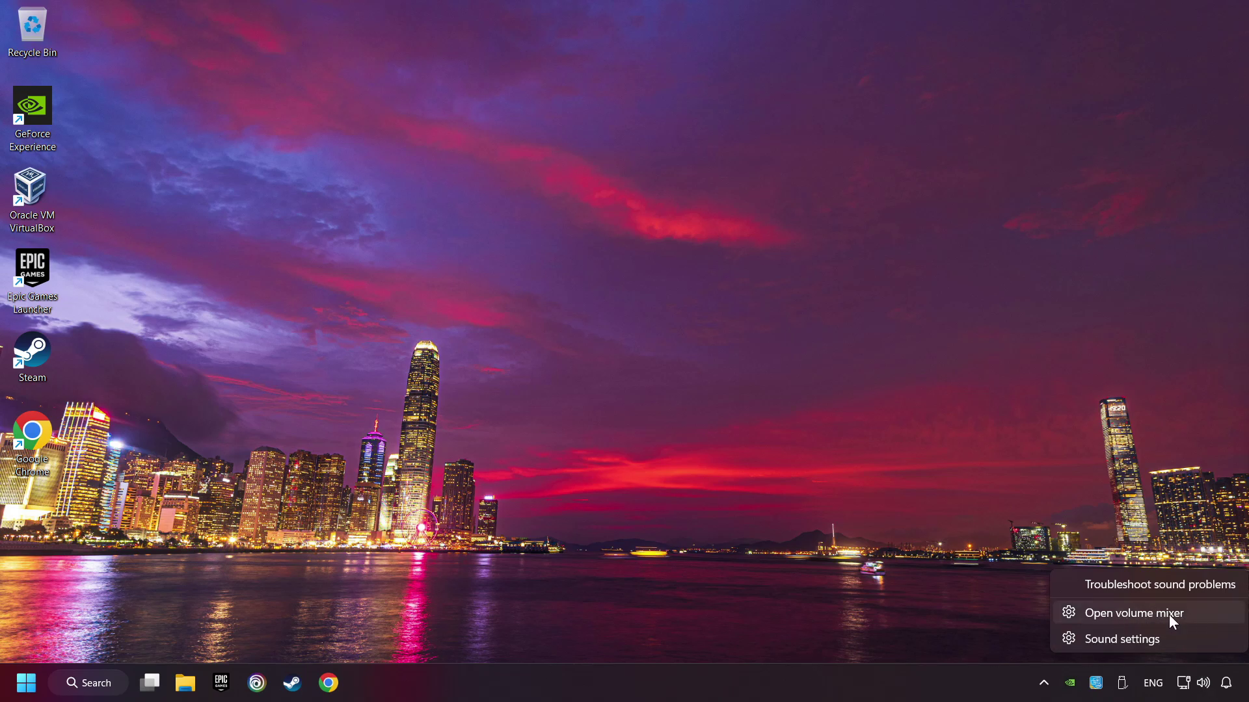
pyautogui.click(1134, 614)
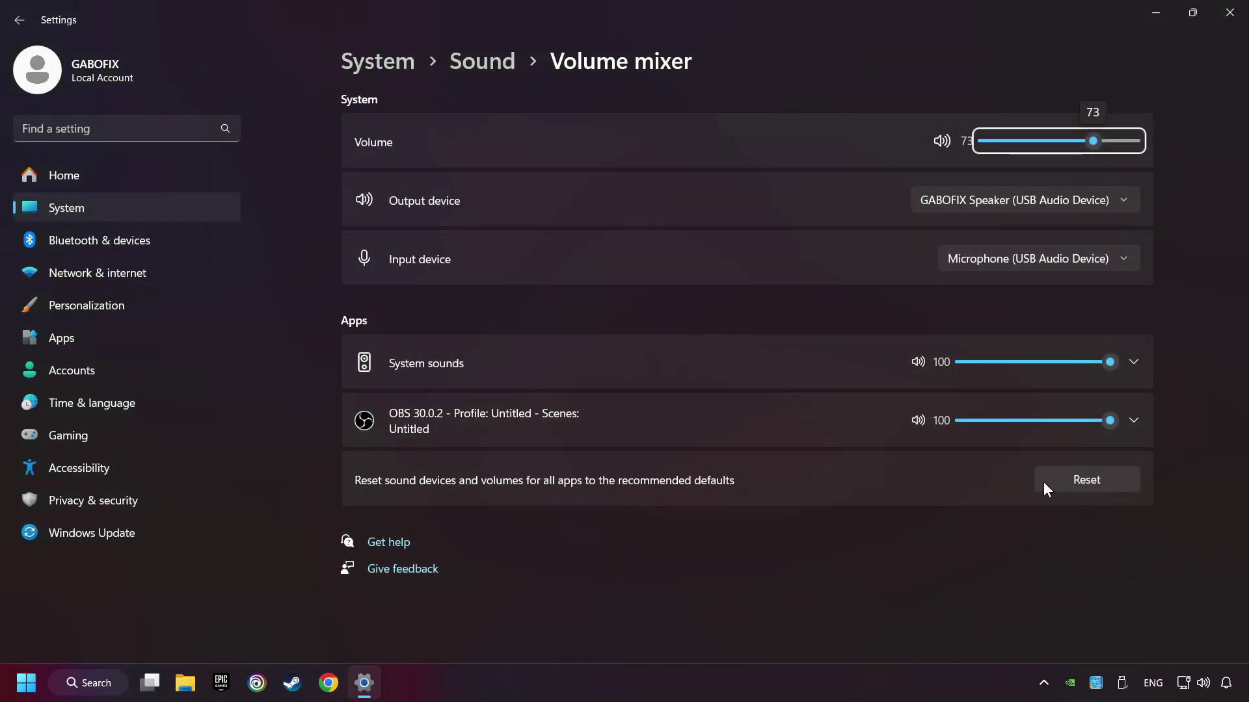
pyautogui.click(1112, 491)
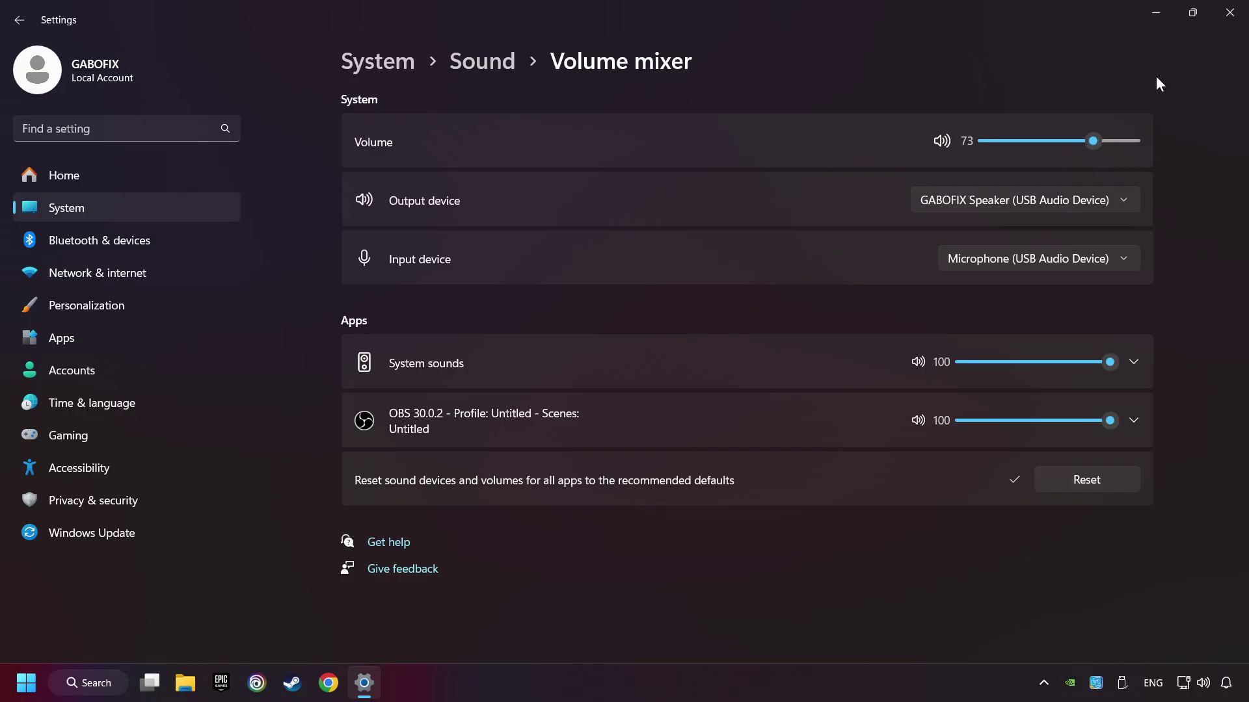
pyautogui.click(1228, 14)
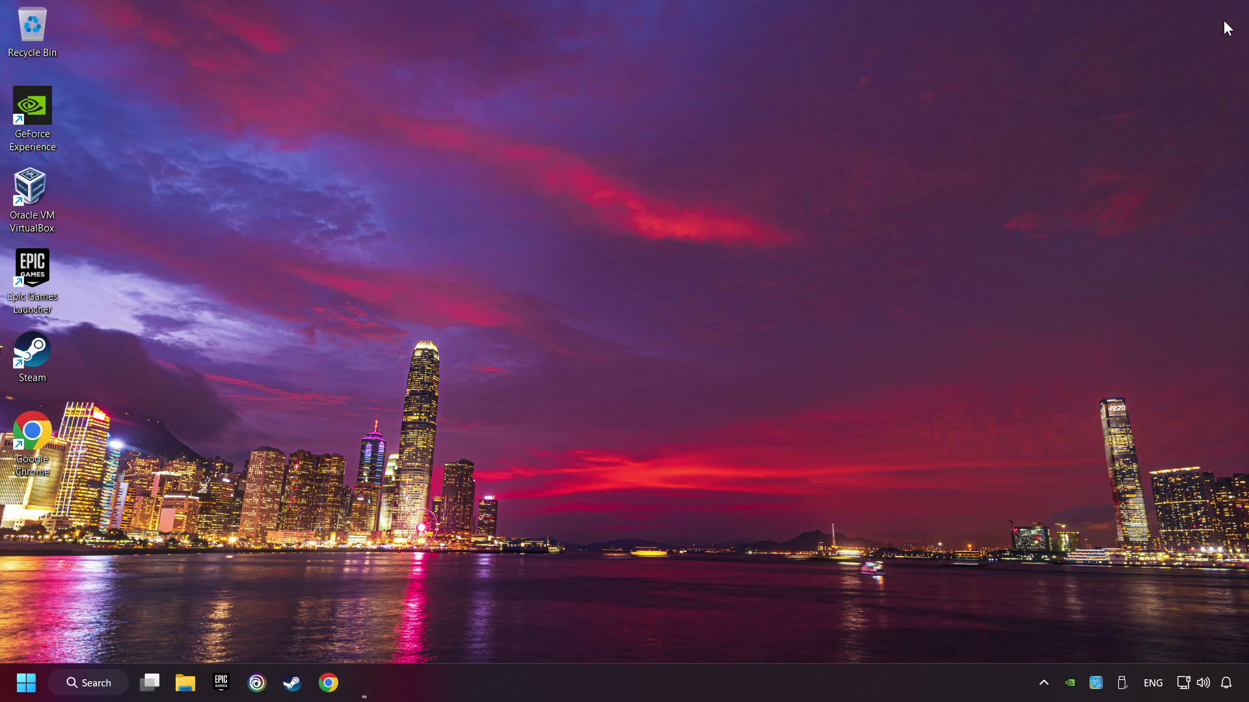
# Raise the output volume from 73 to 77 on the Sound settings page
pyautogui.rightClick(1206, 684)
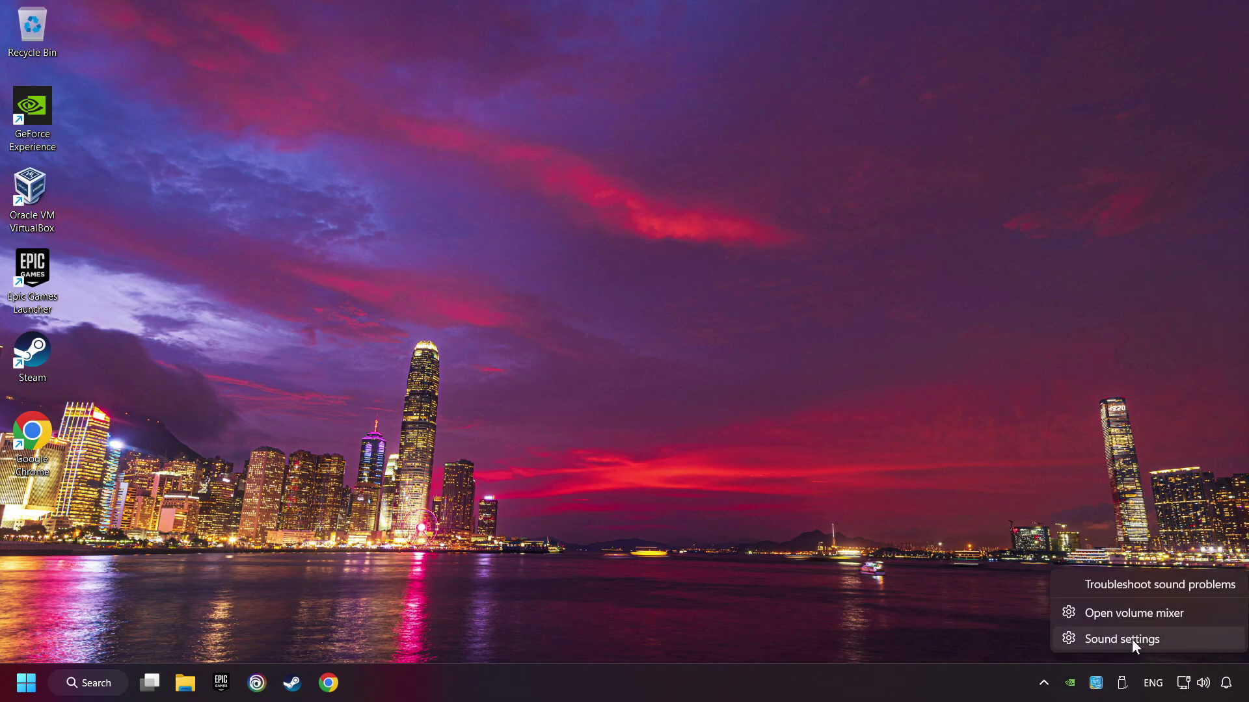
pyautogui.click(1198, 640)
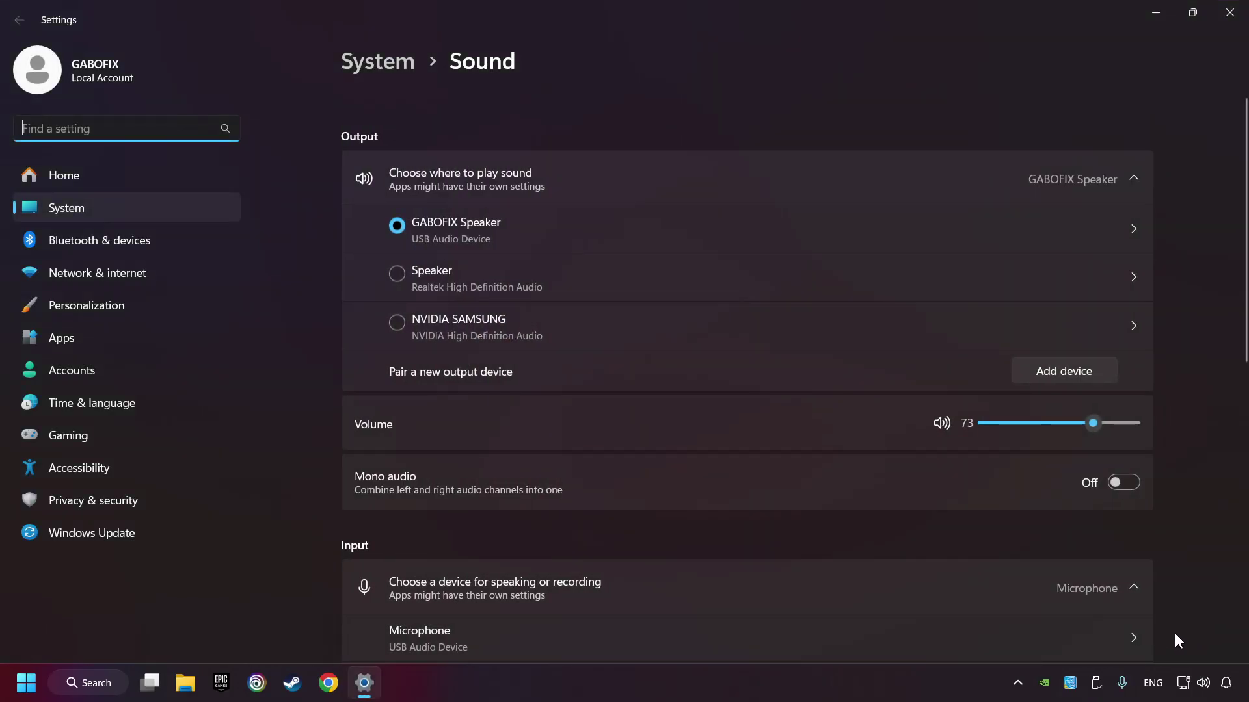
pyautogui.click(398, 226)
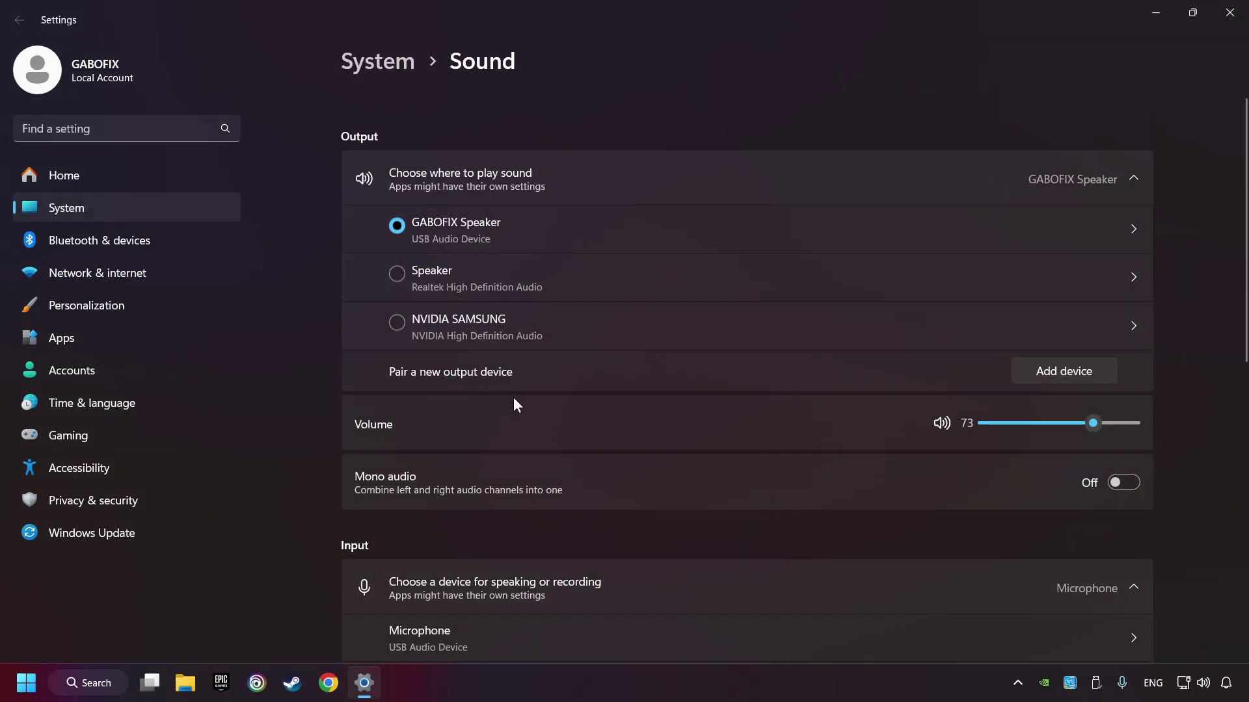
pyautogui.moveTo(1097, 427); pyautogui.dragTo(1104, 421)
pyautogui.scroll(-5, 284, 395)
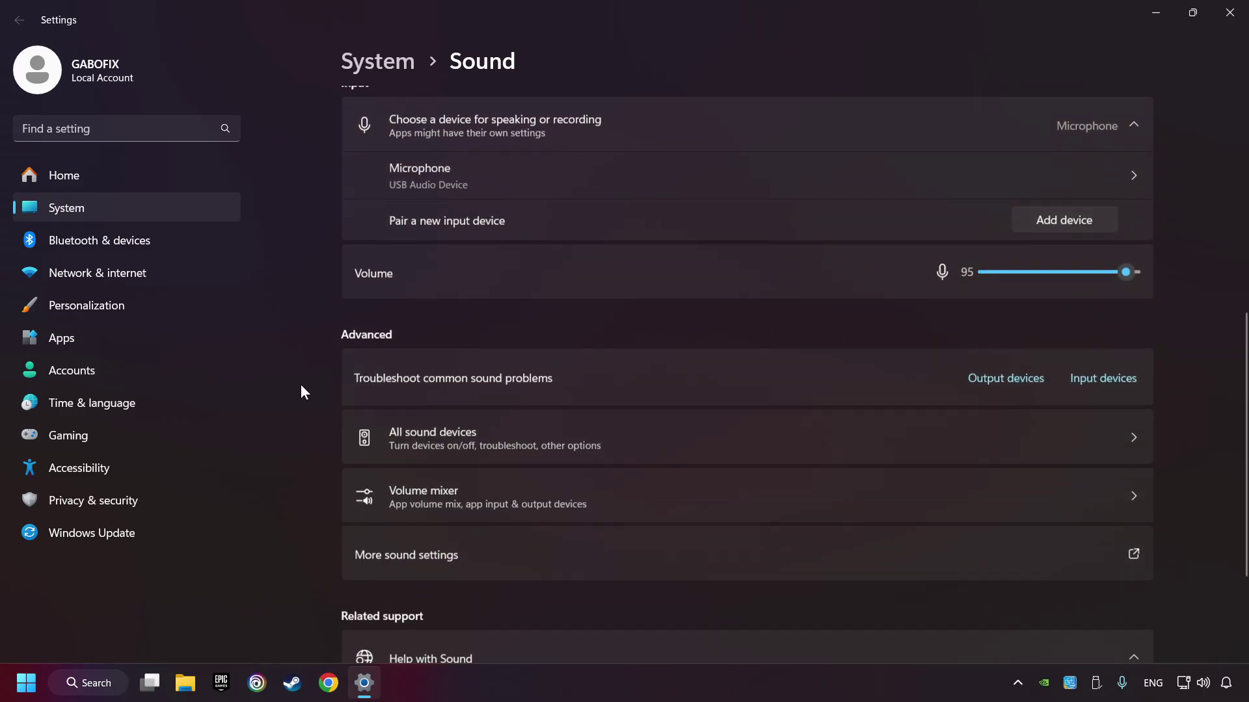
pyautogui.scroll(-1, 301, 384)
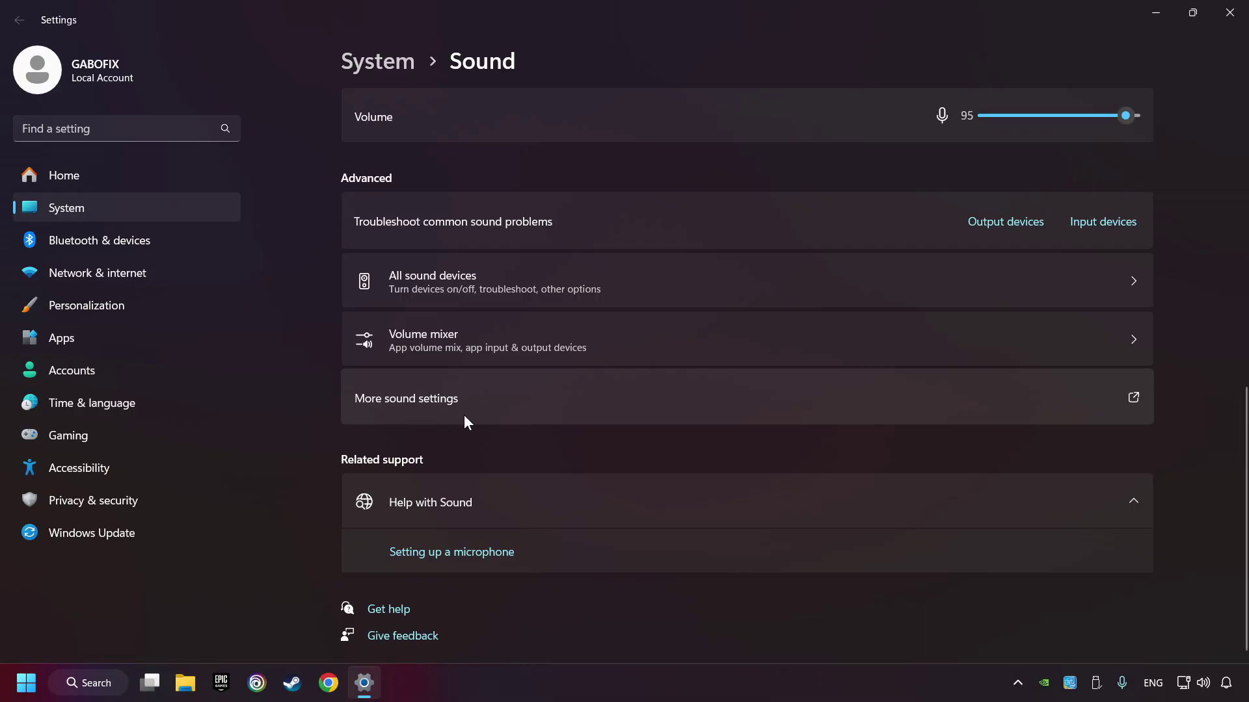
# Disable the NVIDIA SAMSUNG and Realtek Speaker playback devices in the Sound panel
pyautogui.click(476, 414)
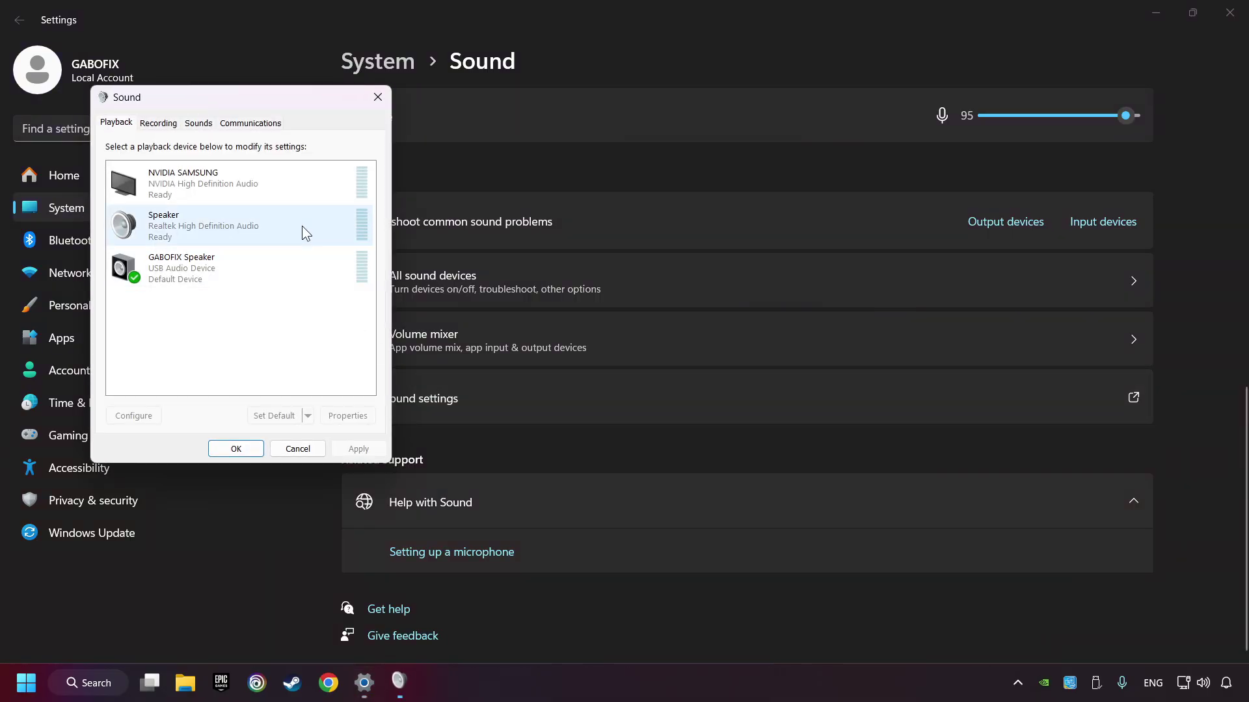
pyautogui.moveTo(225, 96)
pyautogui.mouseDown()
pyautogui.moveTo(612, 190)
pyautogui.moveTo(610, 178)
pyautogui.mouseUp()
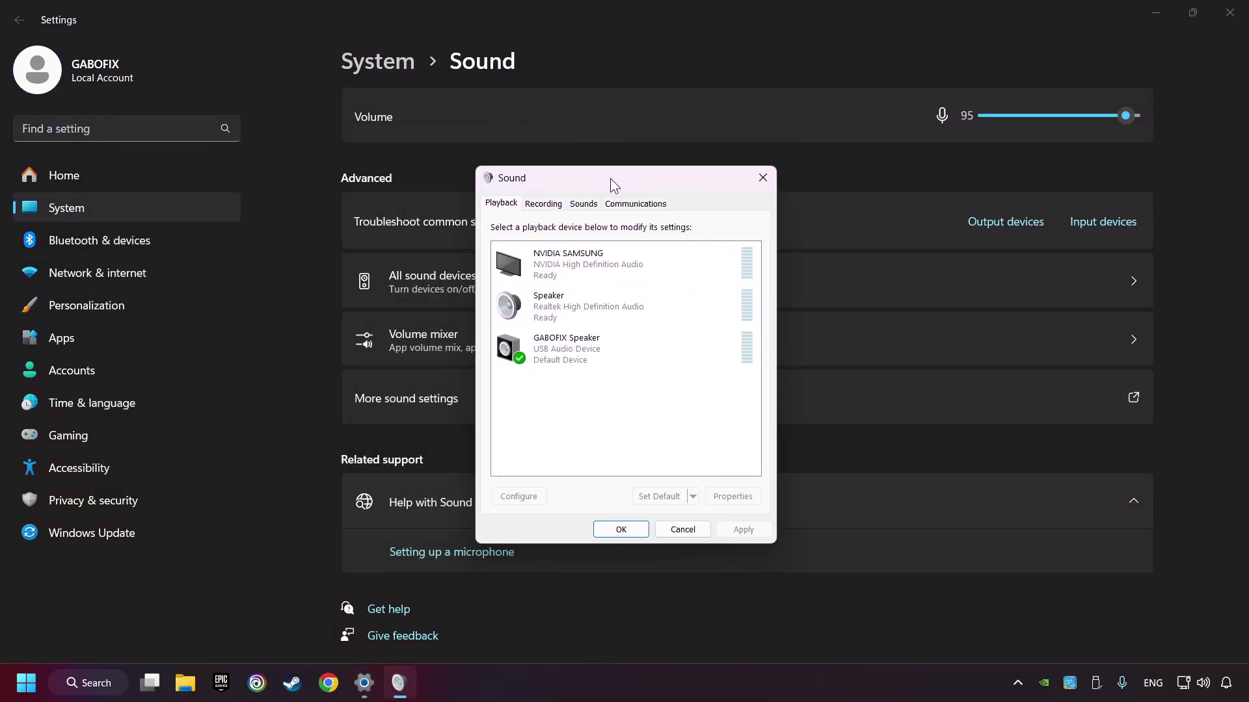
pyautogui.rightClick(649, 260)
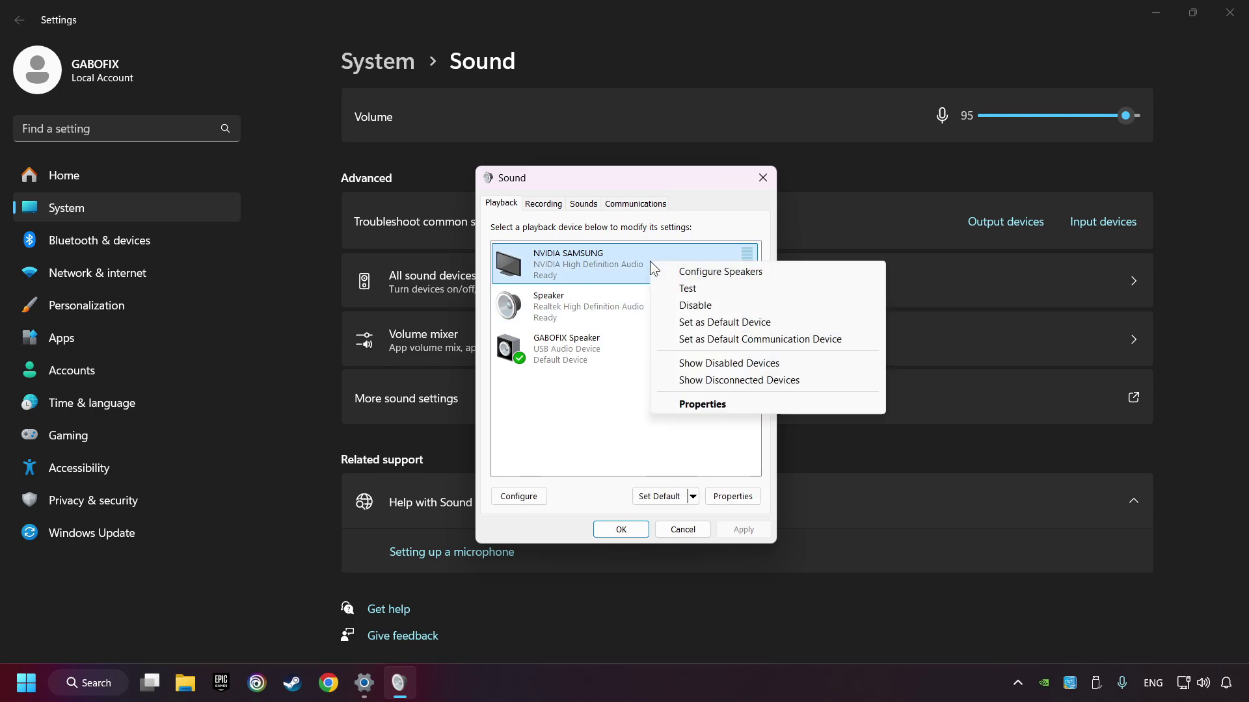
pyautogui.click(695, 306)
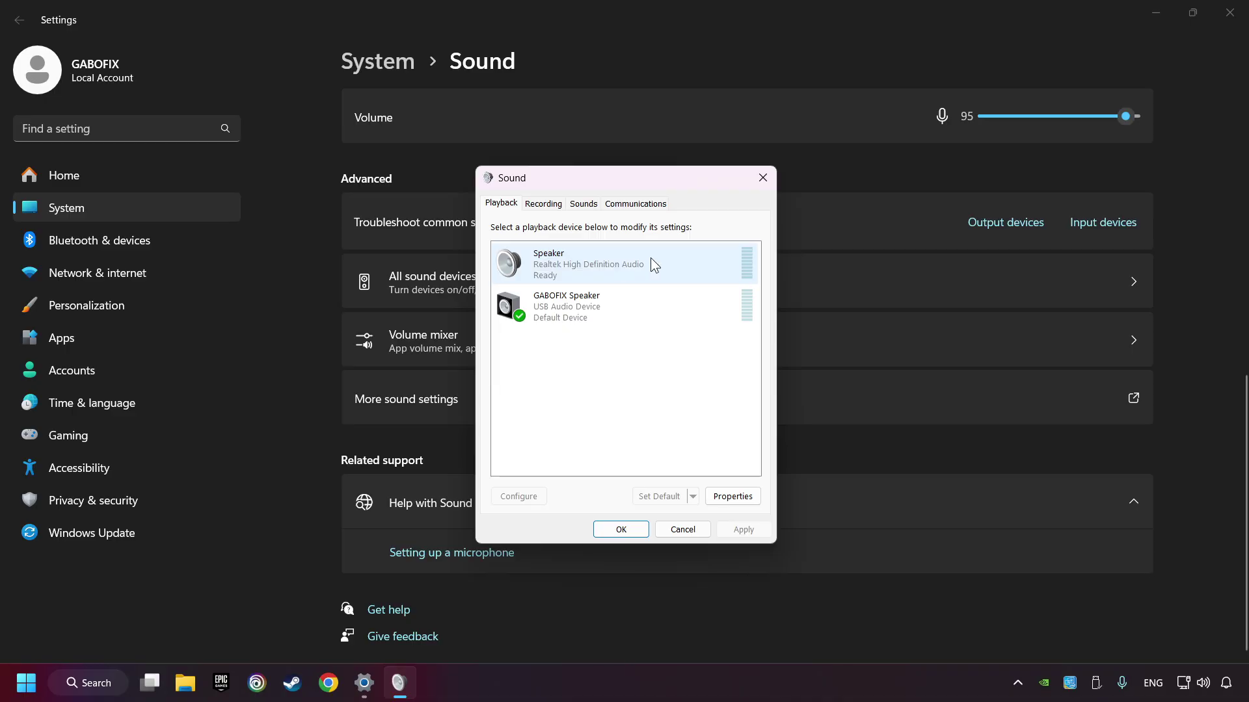
pyautogui.rightClick(650, 258)
pyautogui.click(721, 302)
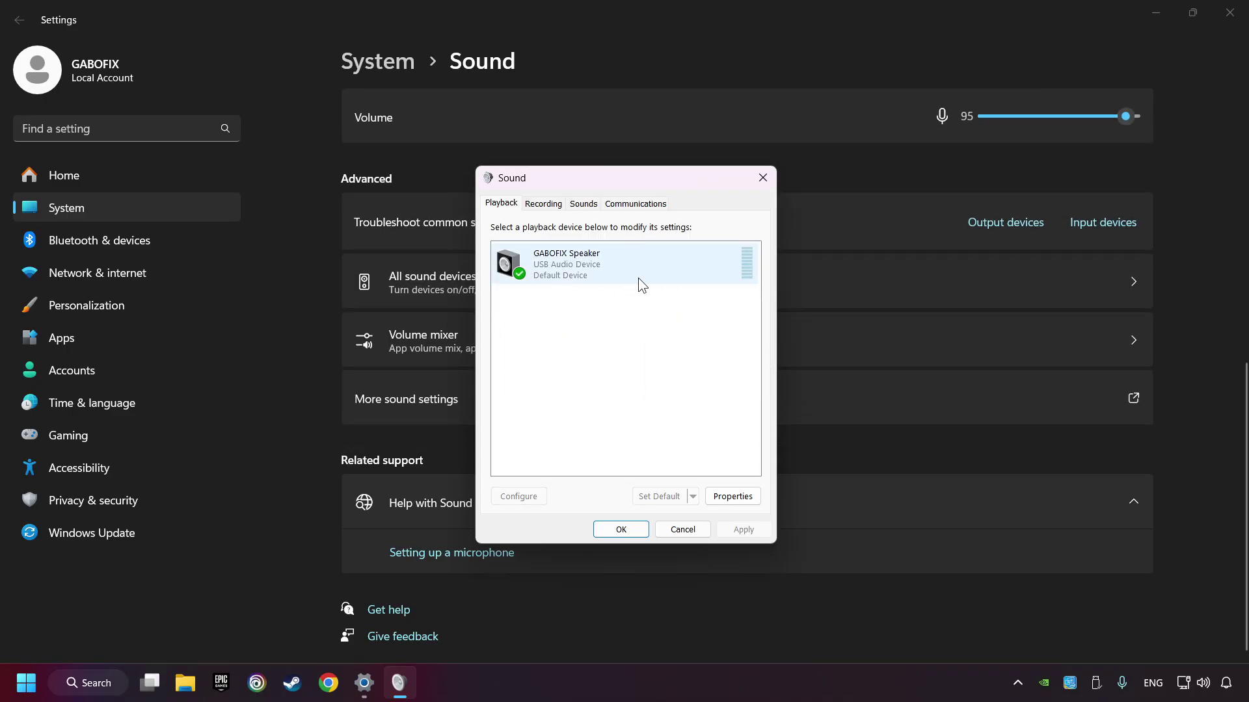
# Configure the GABOFIX USB speaker with the Stereo layout
pyautogui.click(637, 266)
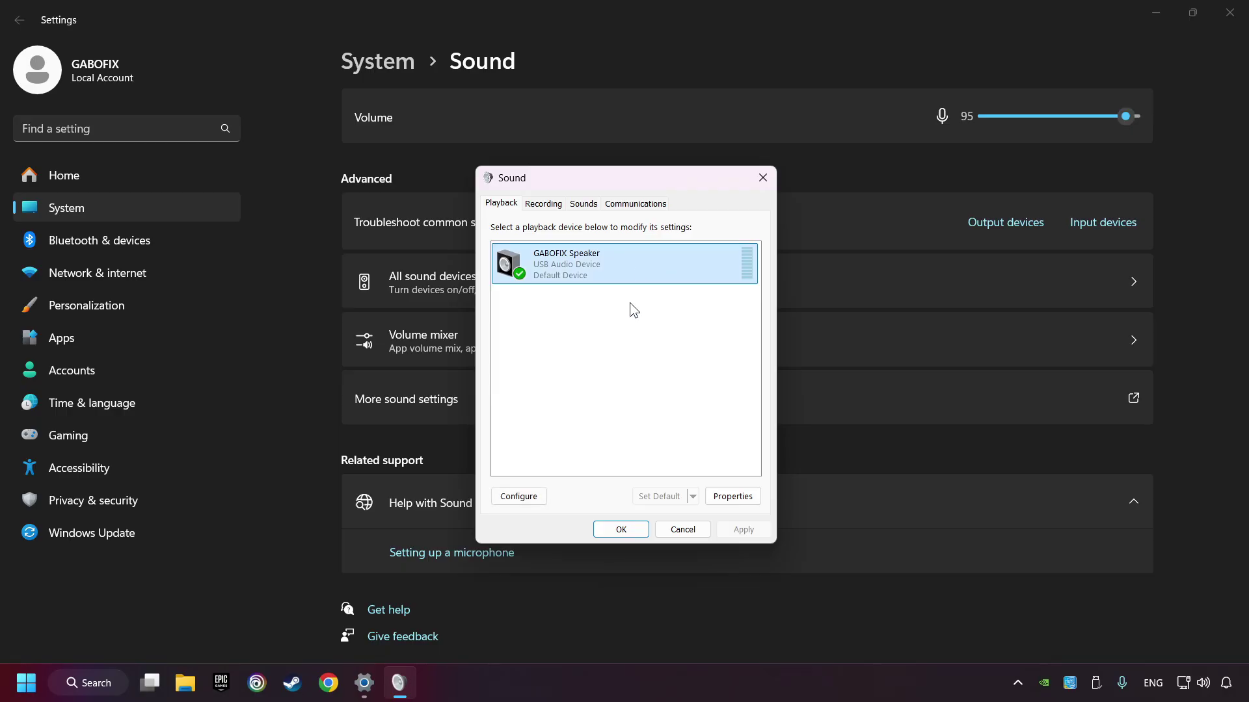
pyautogui.click(519, 497)
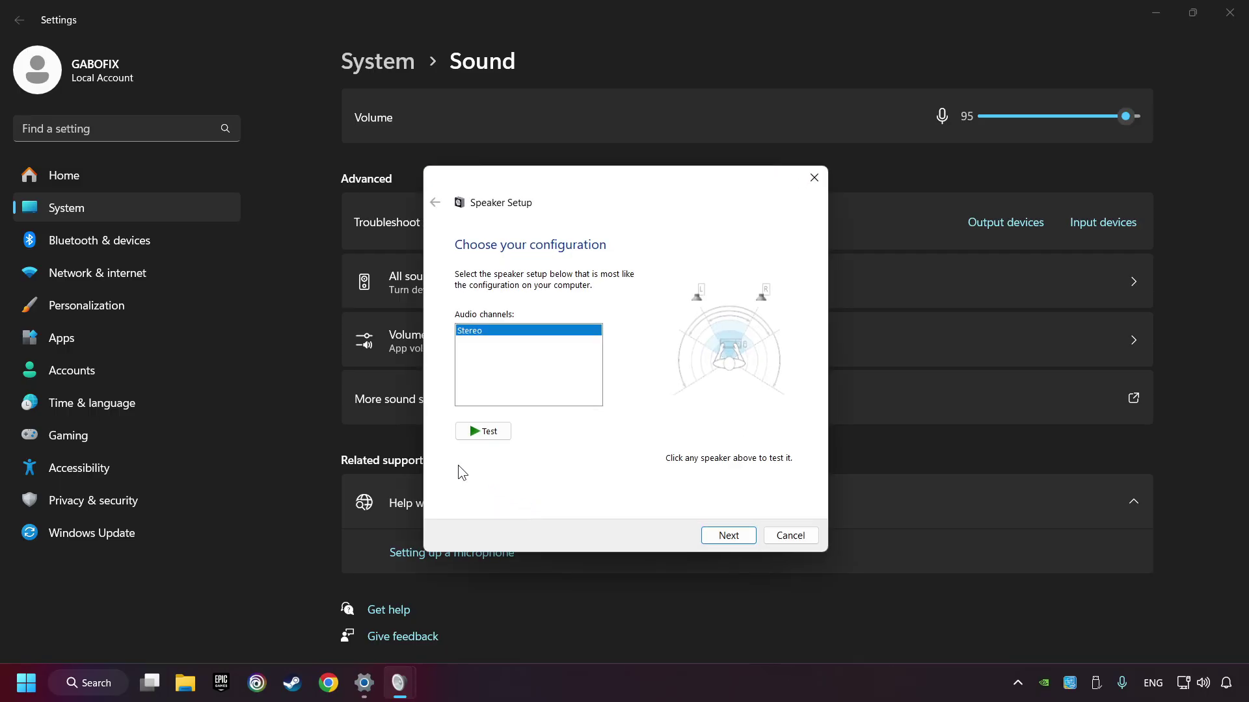
pyautogui.click(733, 538)
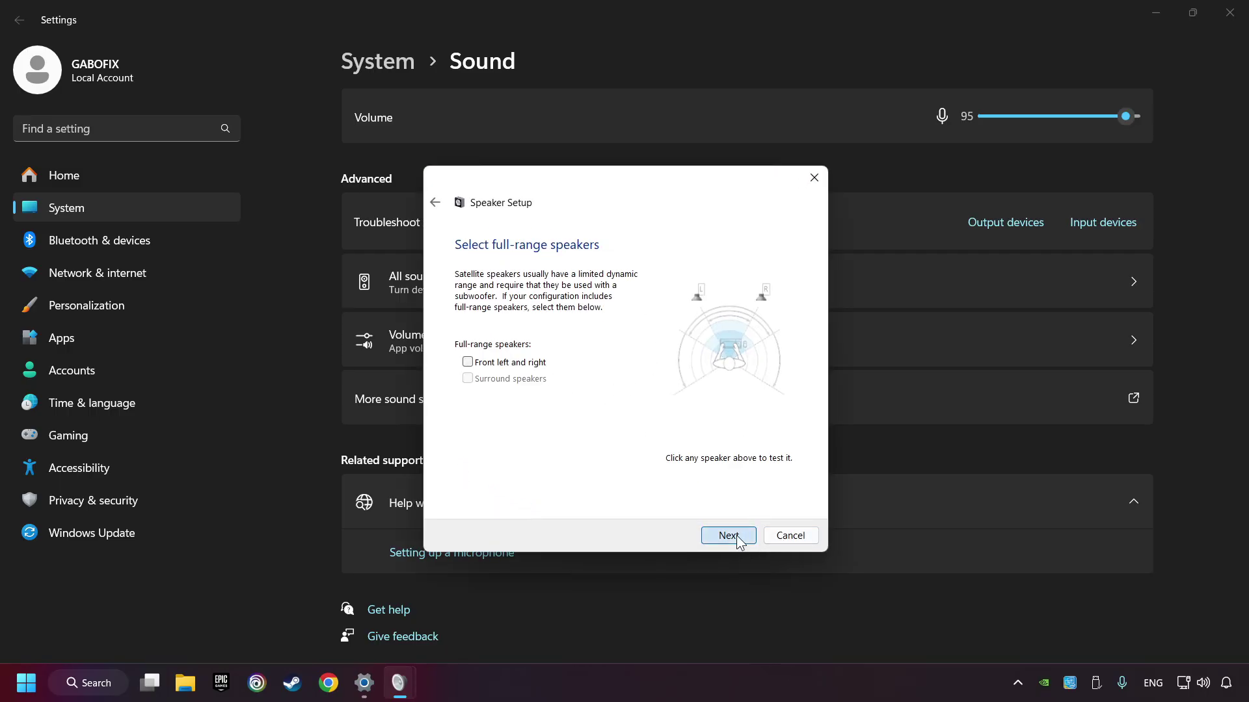
pyautogui.click(730, 535)
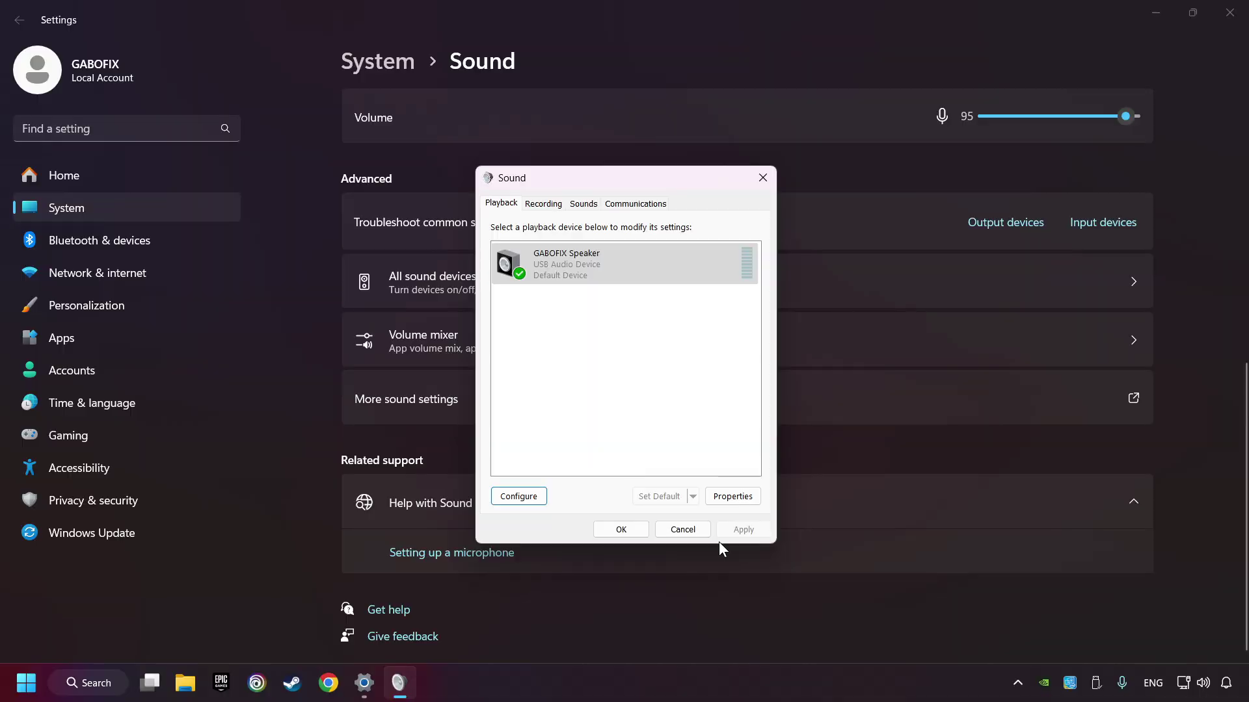
# Turn on 'Disable all enhancements' for the GABOFIX speaker and apply it
pyautogui.click(732, 497)
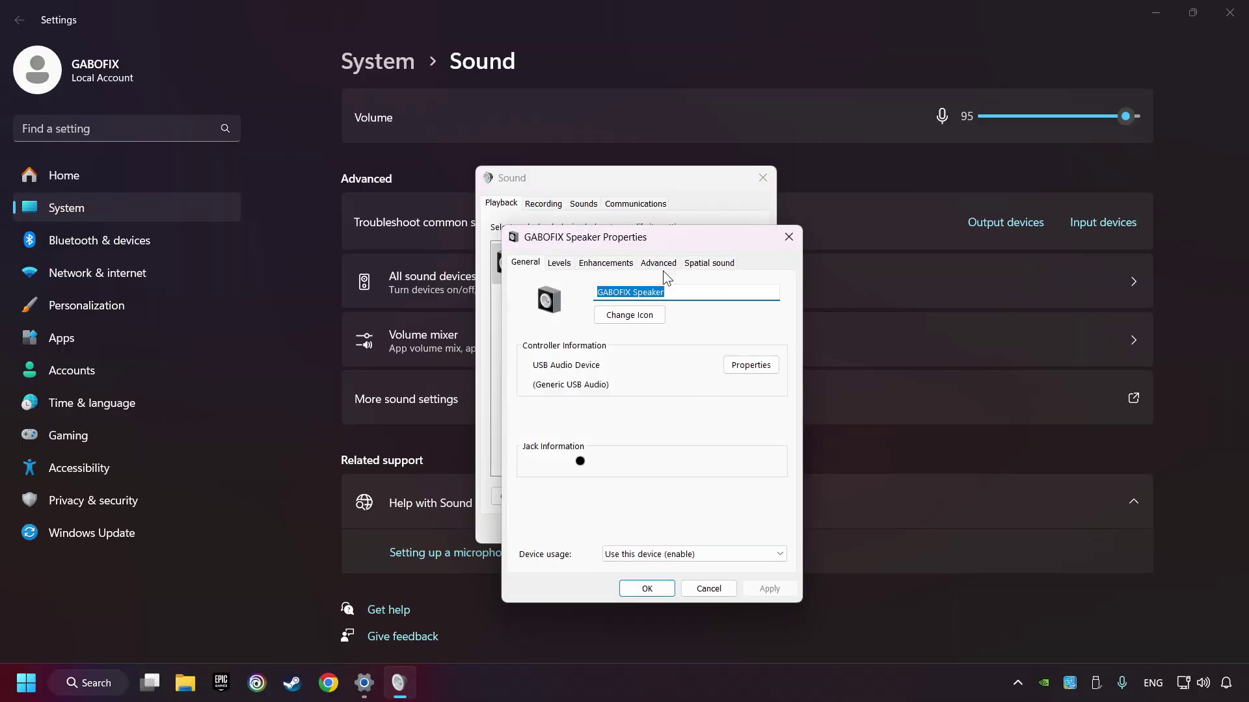
pyautogui.moveTo(660, 241); pyautogui.dragTo(640, 190)
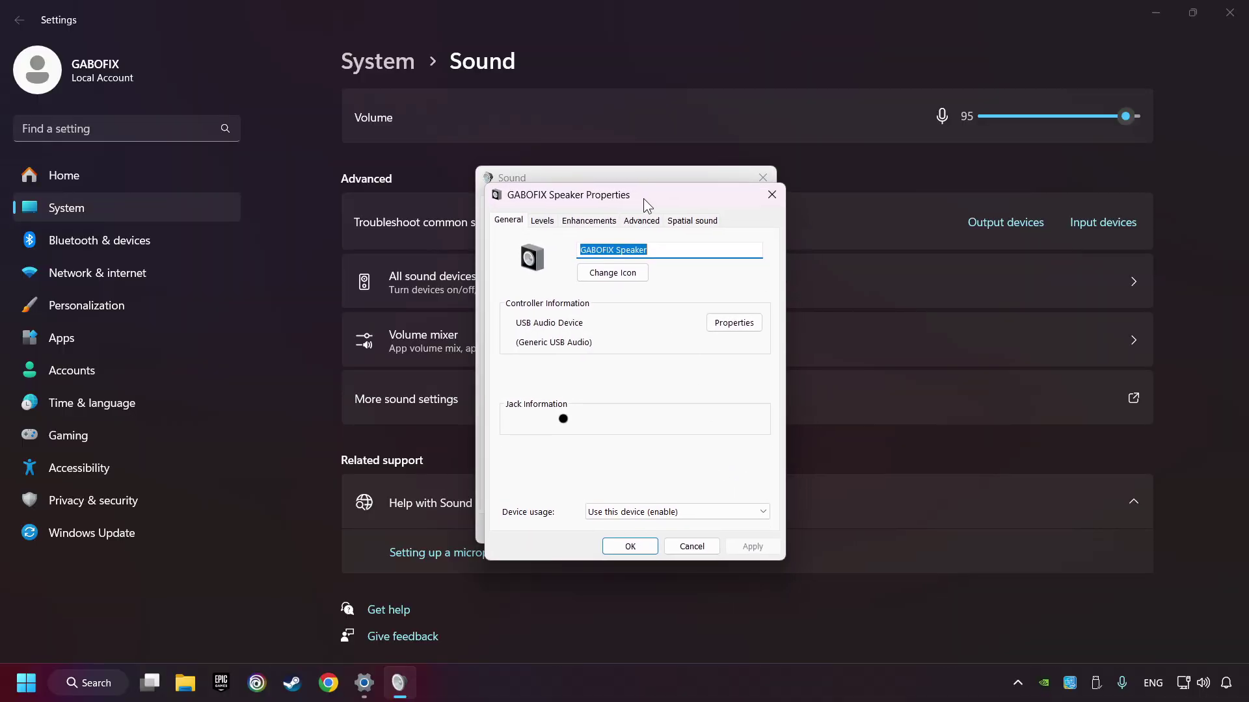
pyautogui.click(596, 215)
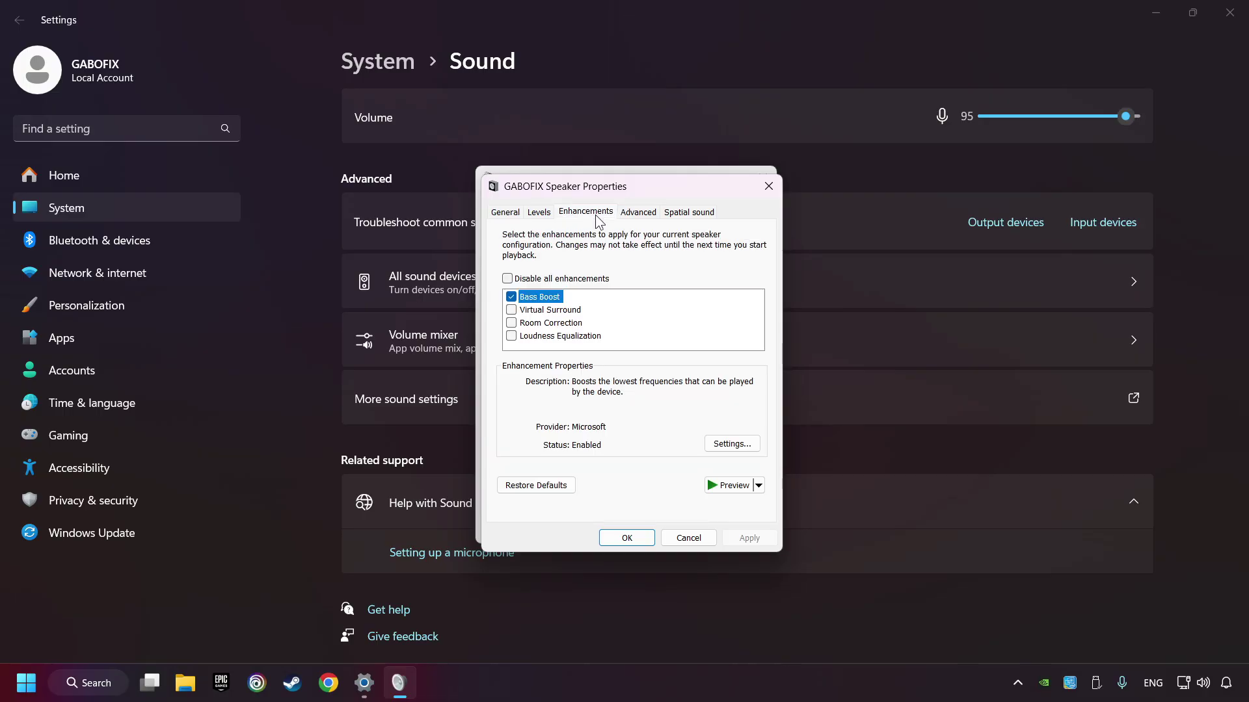
pyautogui.click(508, 280)
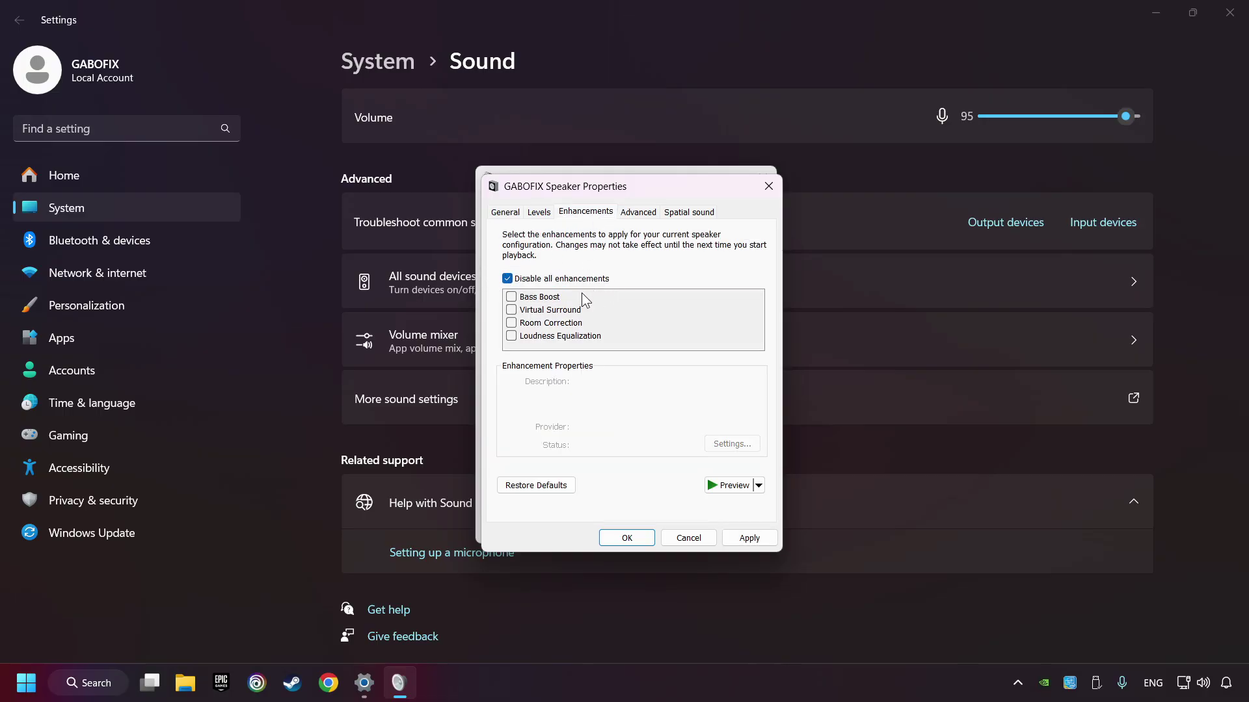
pyautogui.click(747, 538)
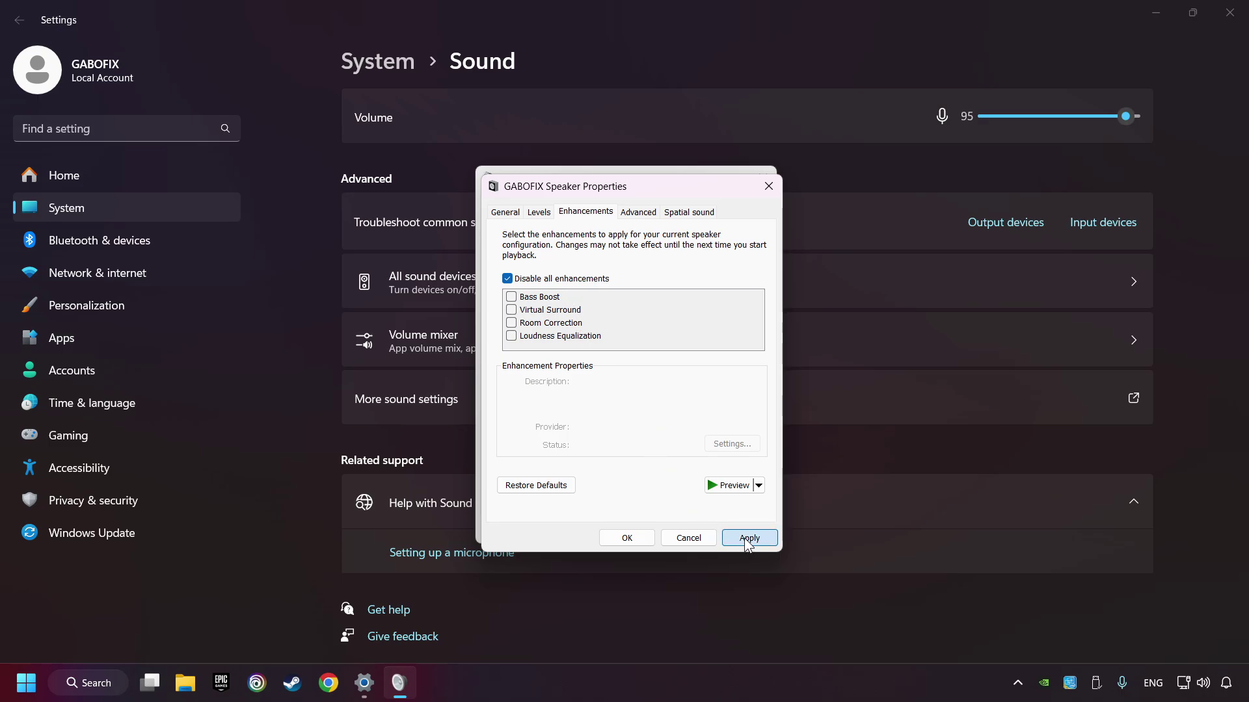
pyautogui.click(636, 215)
# Give the speaker 16 bit, 48000 Hz format and spatial sound Off, then close both windows
pyautogui.click(638, 290)
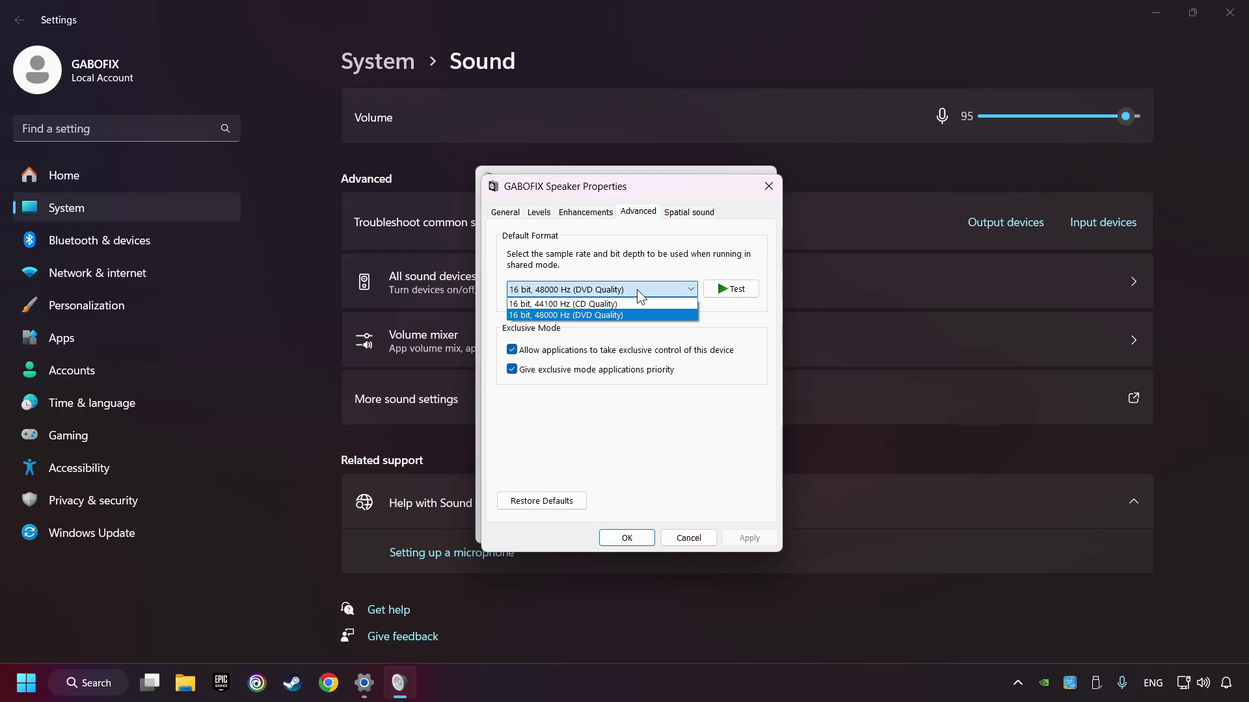
pyautogui.click(643, 325)
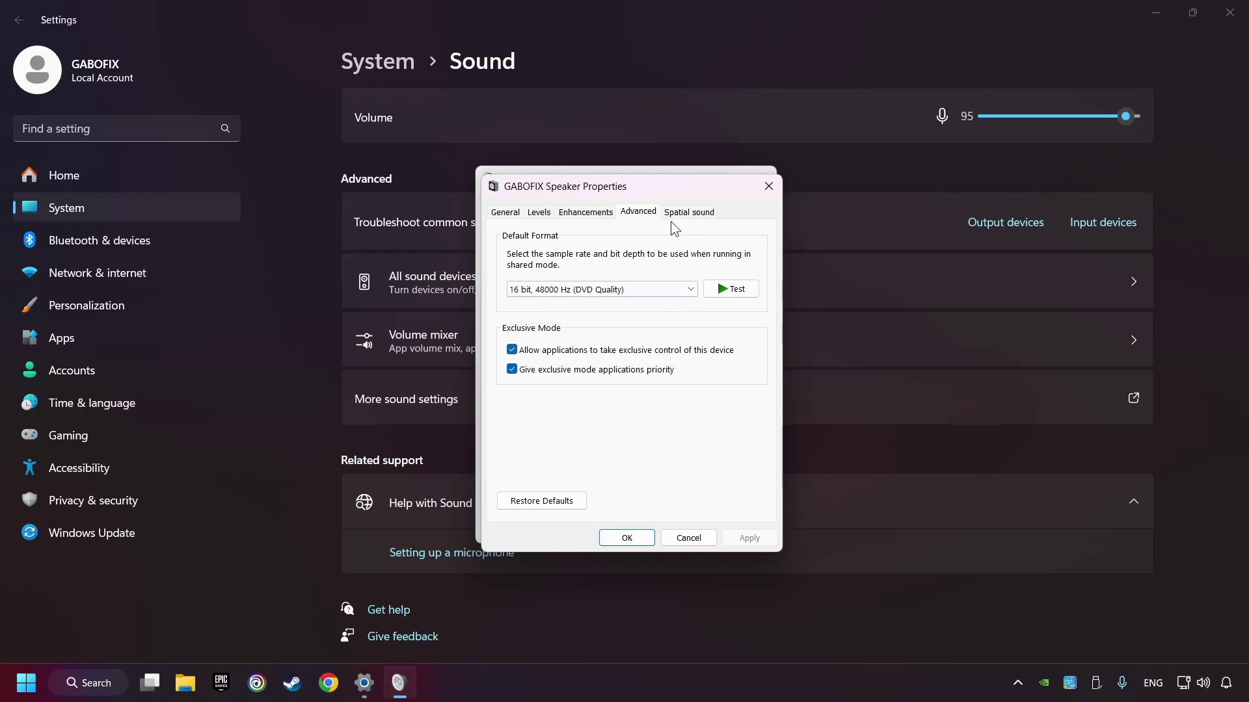
pyautogui.click(691, 216)
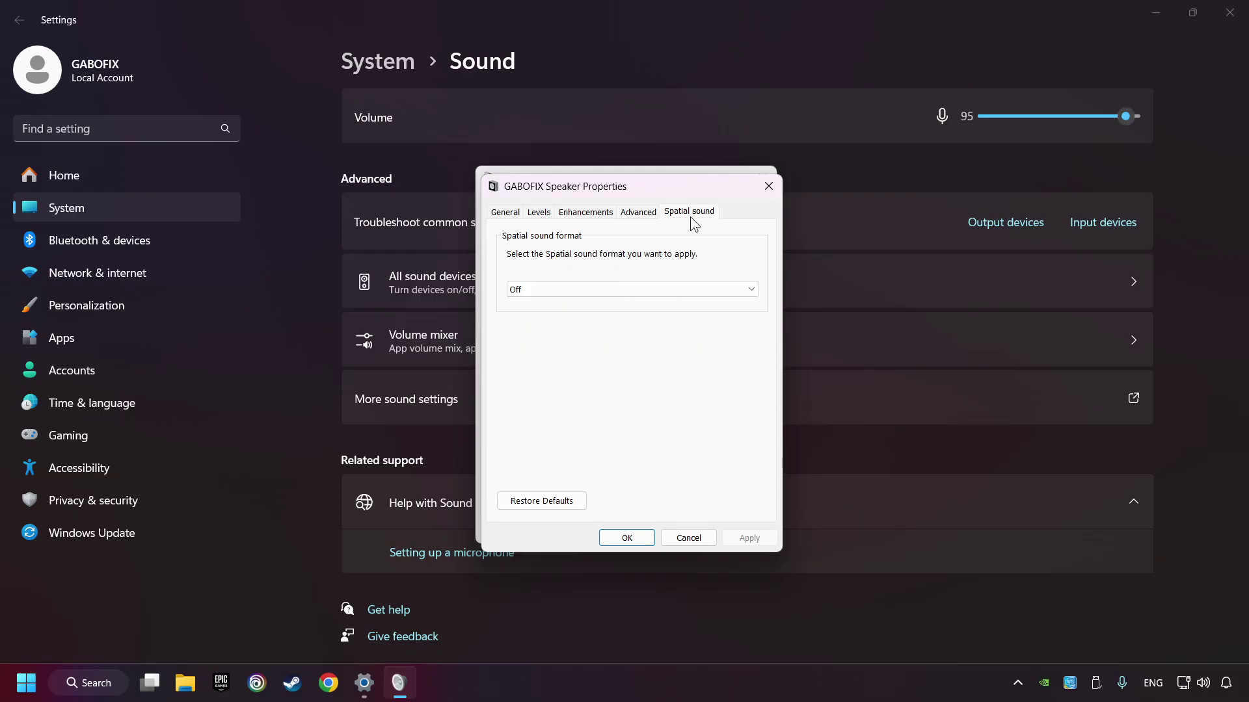
pyautogui.click(684, 289)
pyautogui.click(615, 299)
pyautogui.click(751, 541)
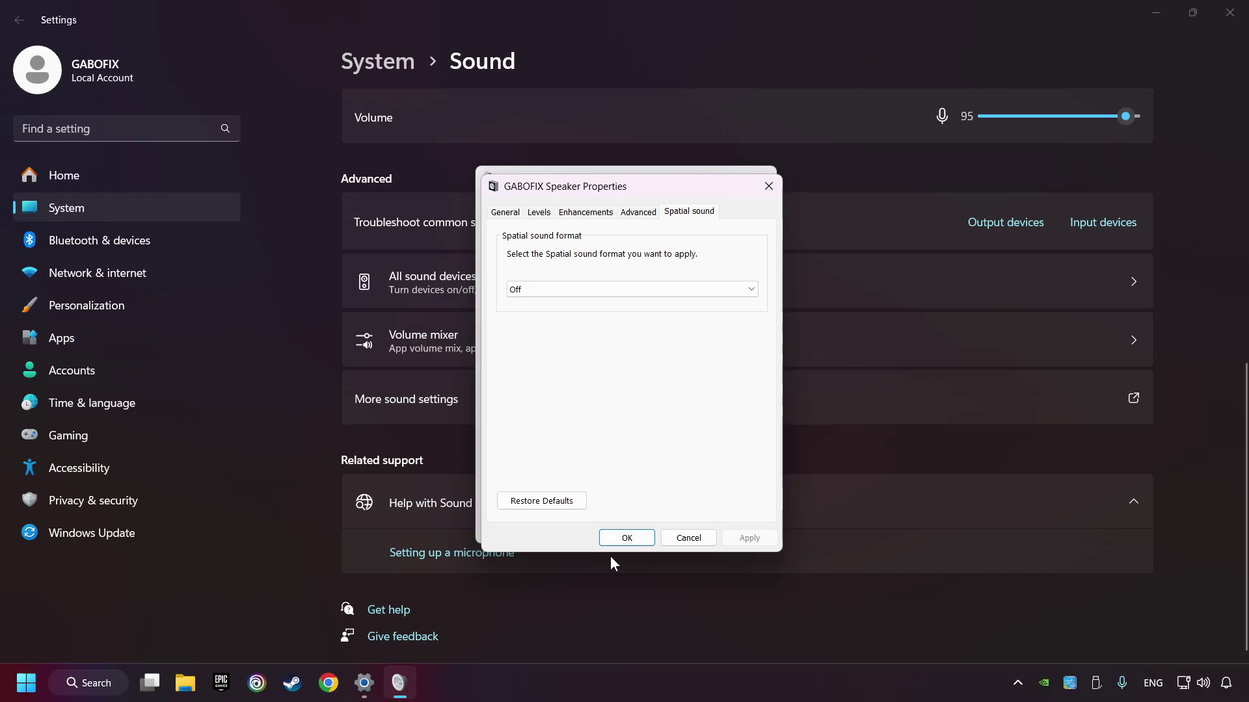
pyautogui.click(627, 538)
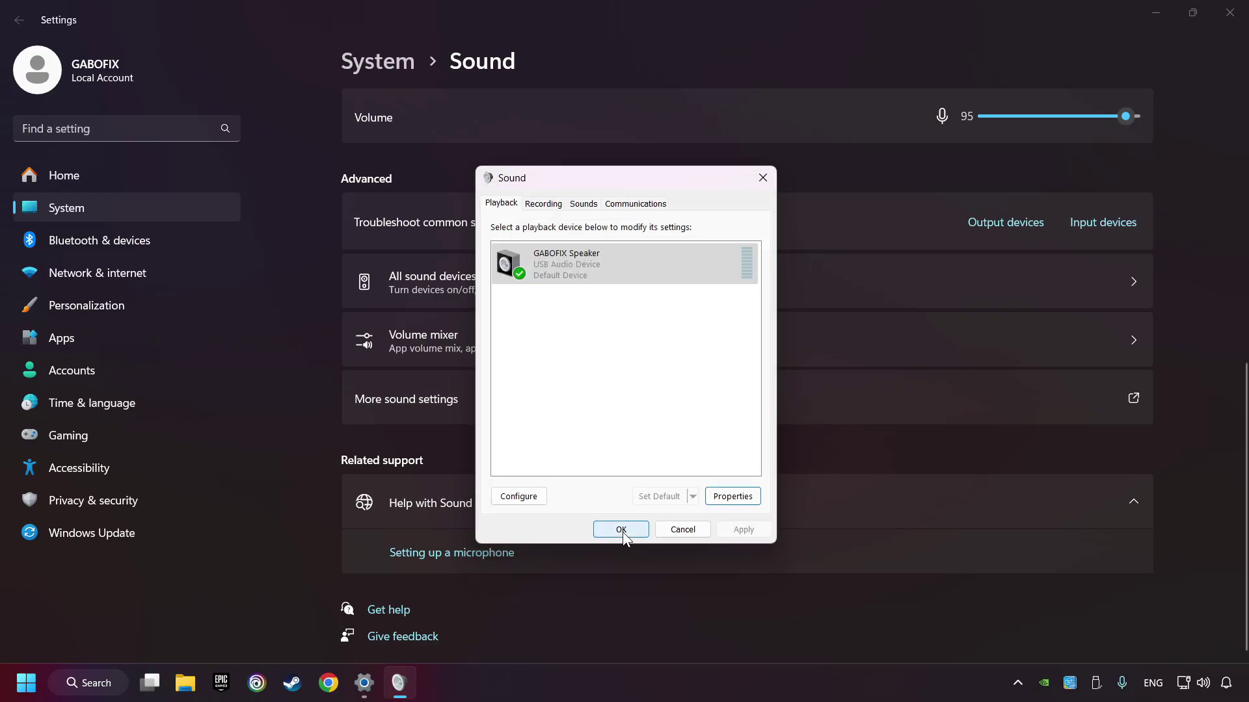
pyautogui.click(623, 532)
# Close Settings and launch Device Manager from a Start menu search for 'device manager'
pyautogui.click(1230, 13)
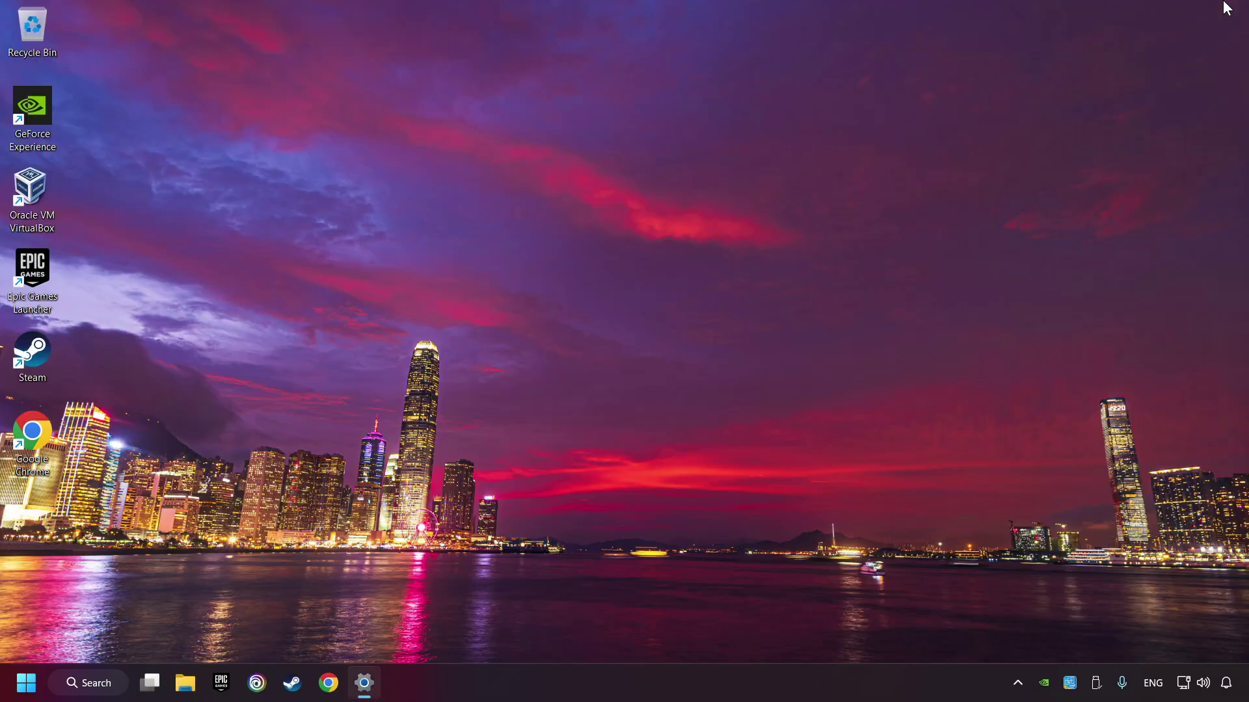
pyautogui.click(28, 682)
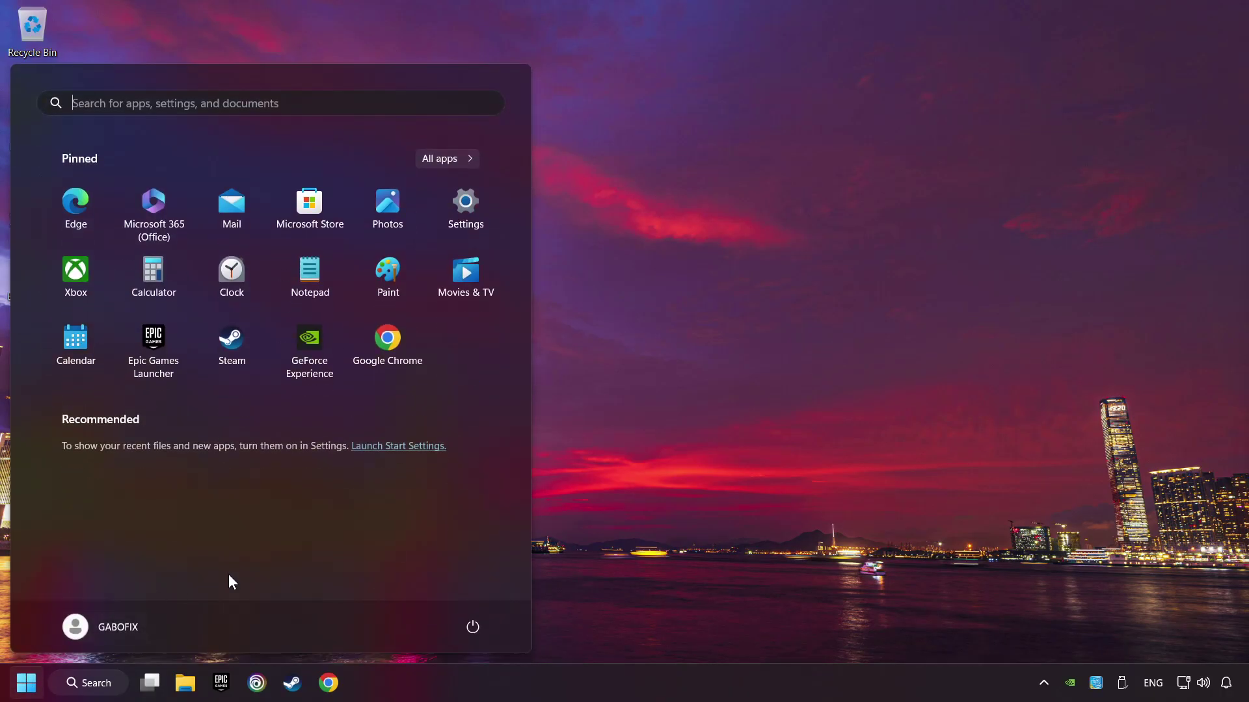
pyautogui.click(471, 627)
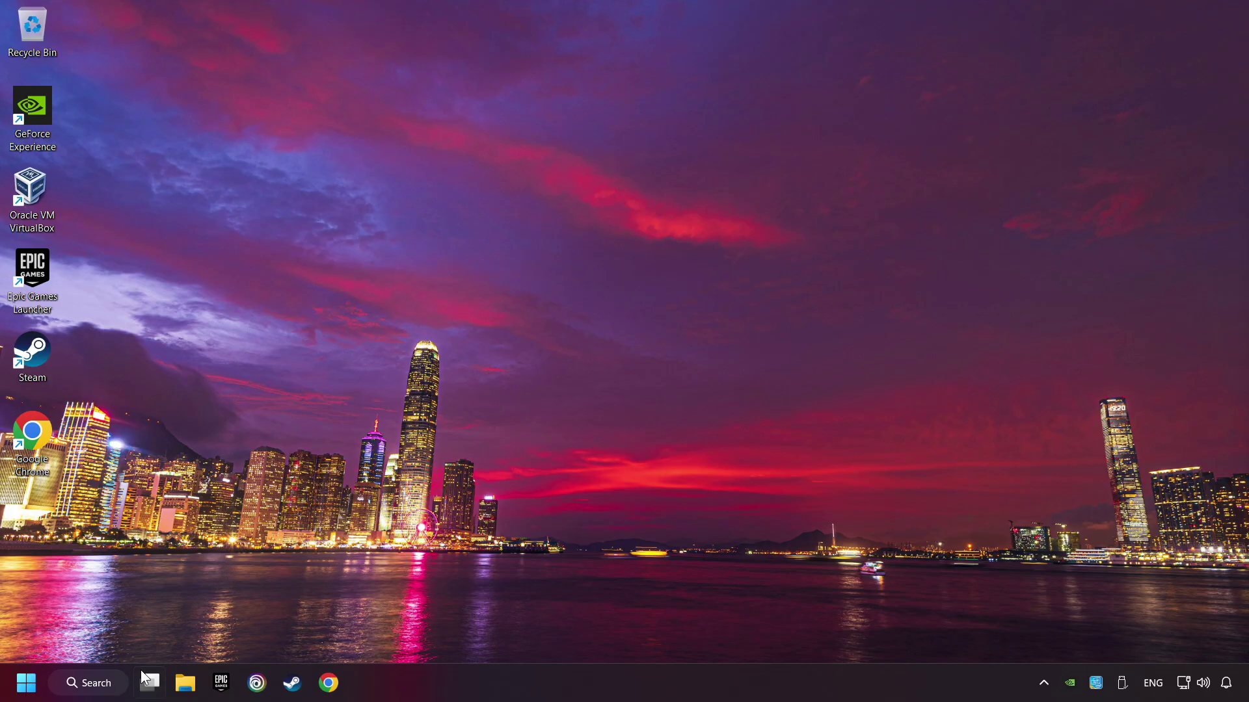
pyautogui.click(110, 691)
pyautogui.write('d')
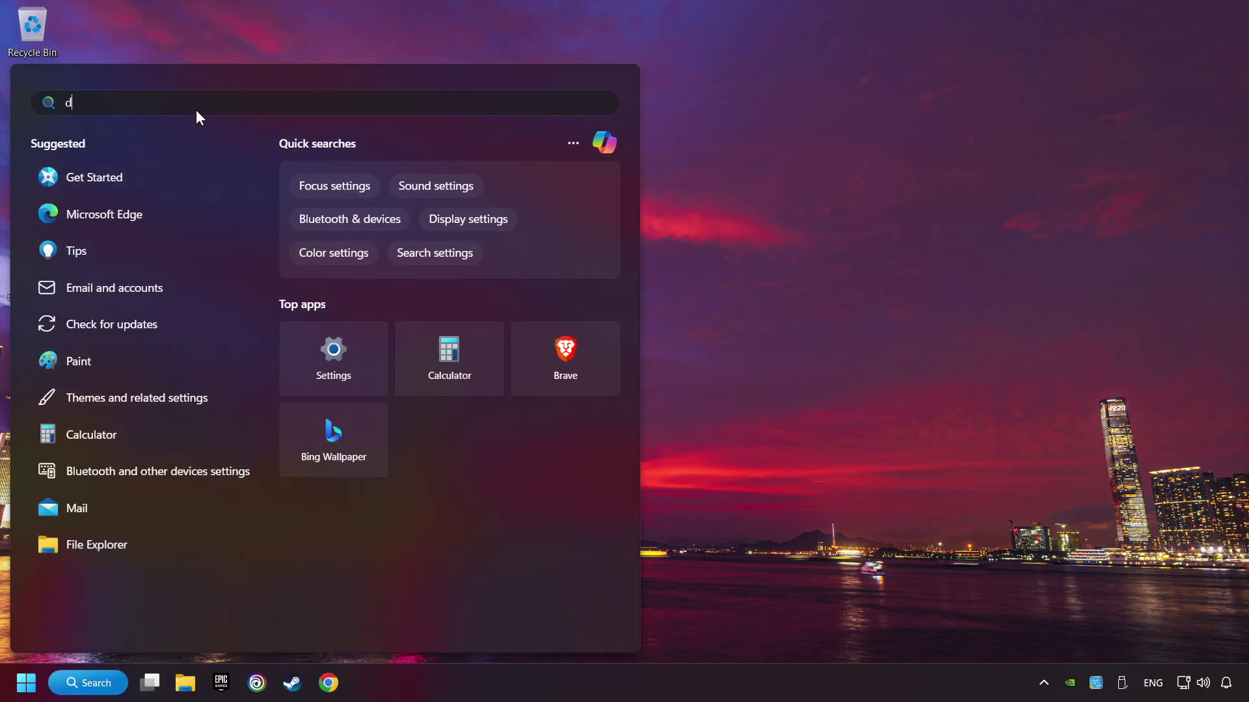
pyautogui.write('evice manager')
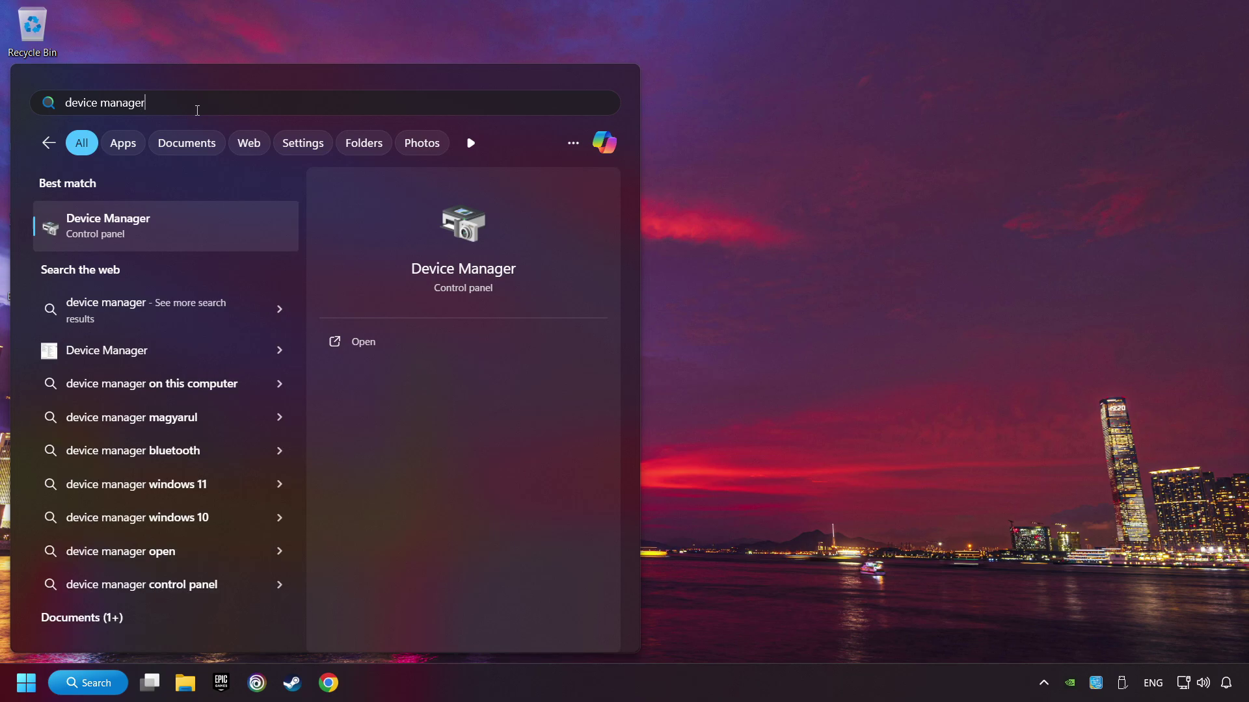
pyautogui.click(243, 228)
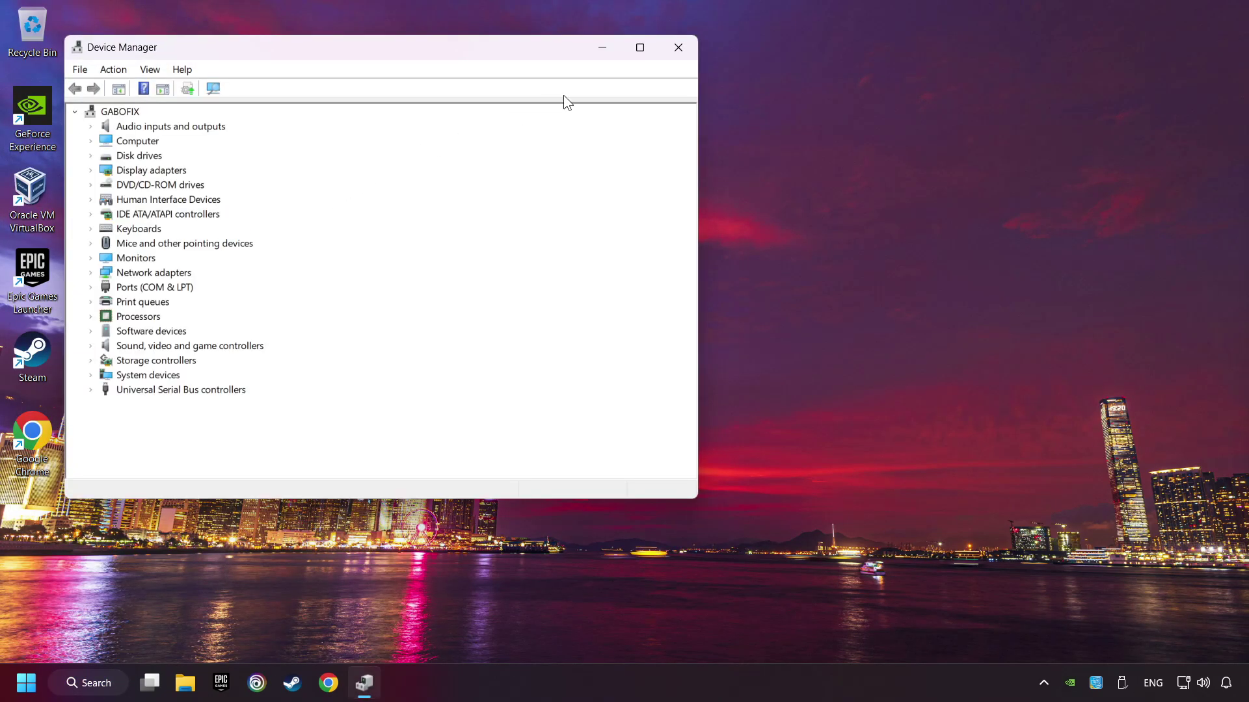
# Maximize Device Manager, expand 'Sound, video and game controllers', and bring up USB Audio Device's menu
pyautogui.click(639, 48)
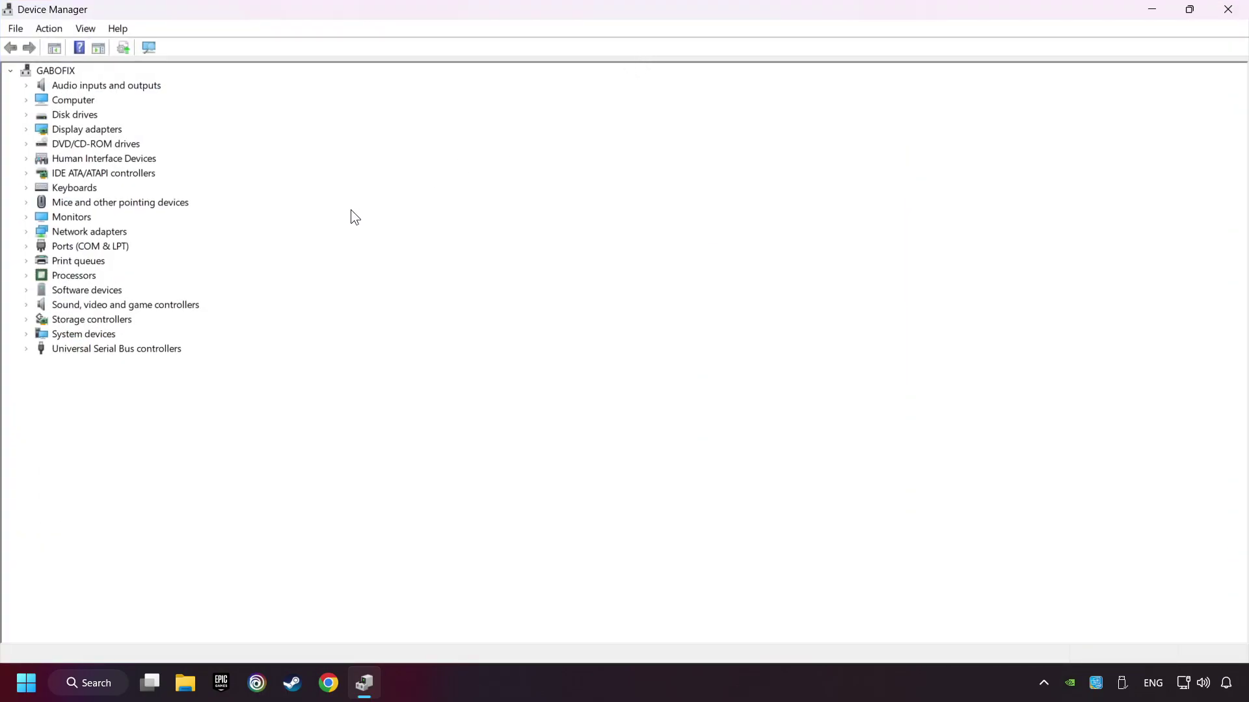
pyautogui.click(31, 305)
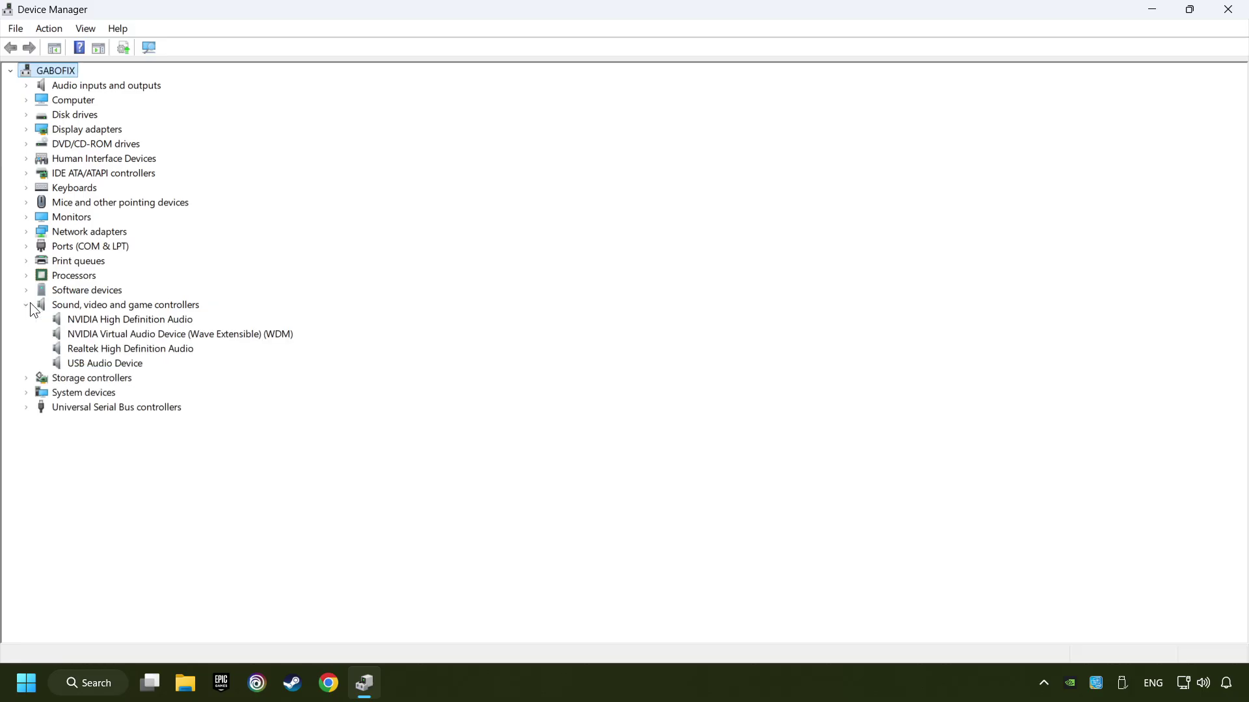
pyautogui.rightClick(78, 363)
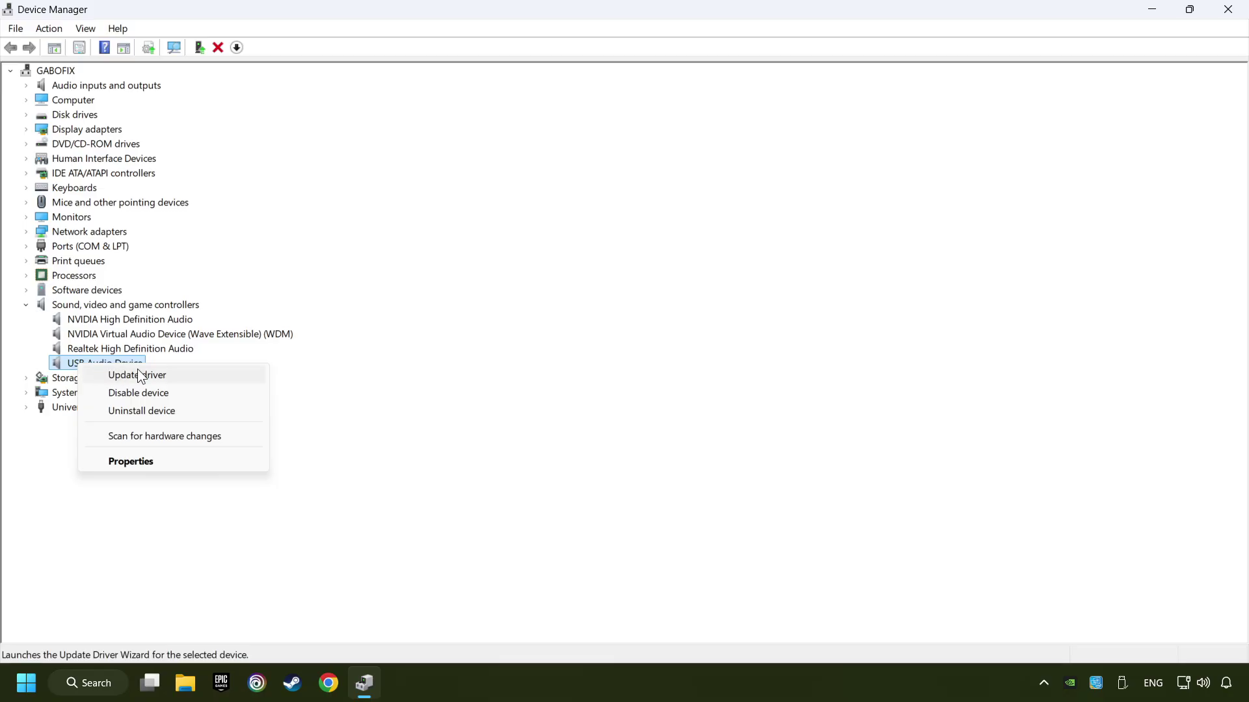
# Reinstall the driver by picking USB Audio Device from the computer's compatible driver list
pyautogui.click(221, 379)
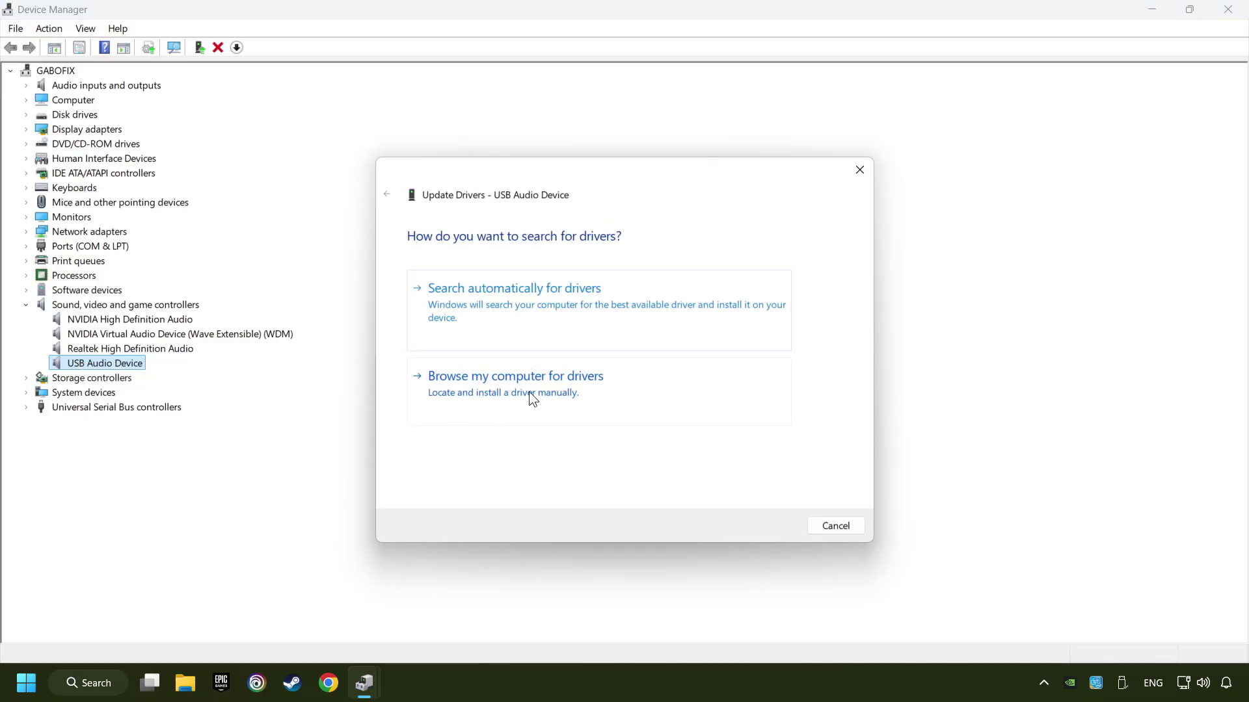
pyautogui.click(589, 395)
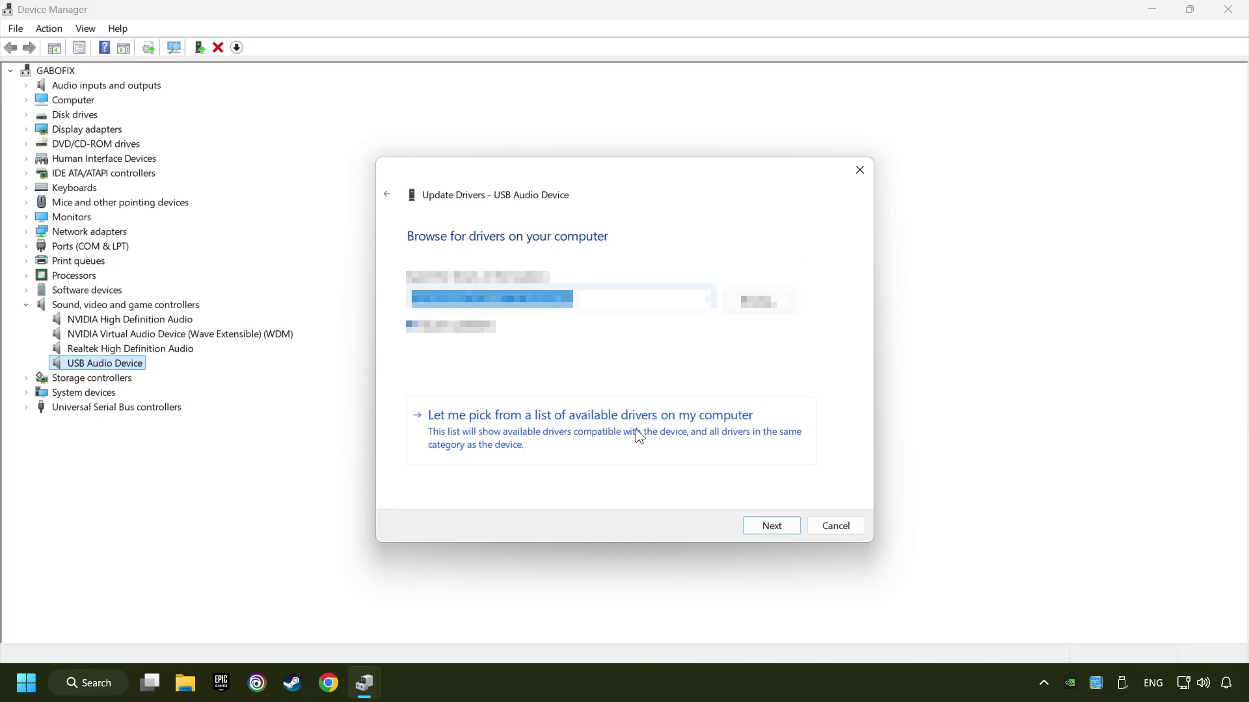
pyautogui.click(592, 438)
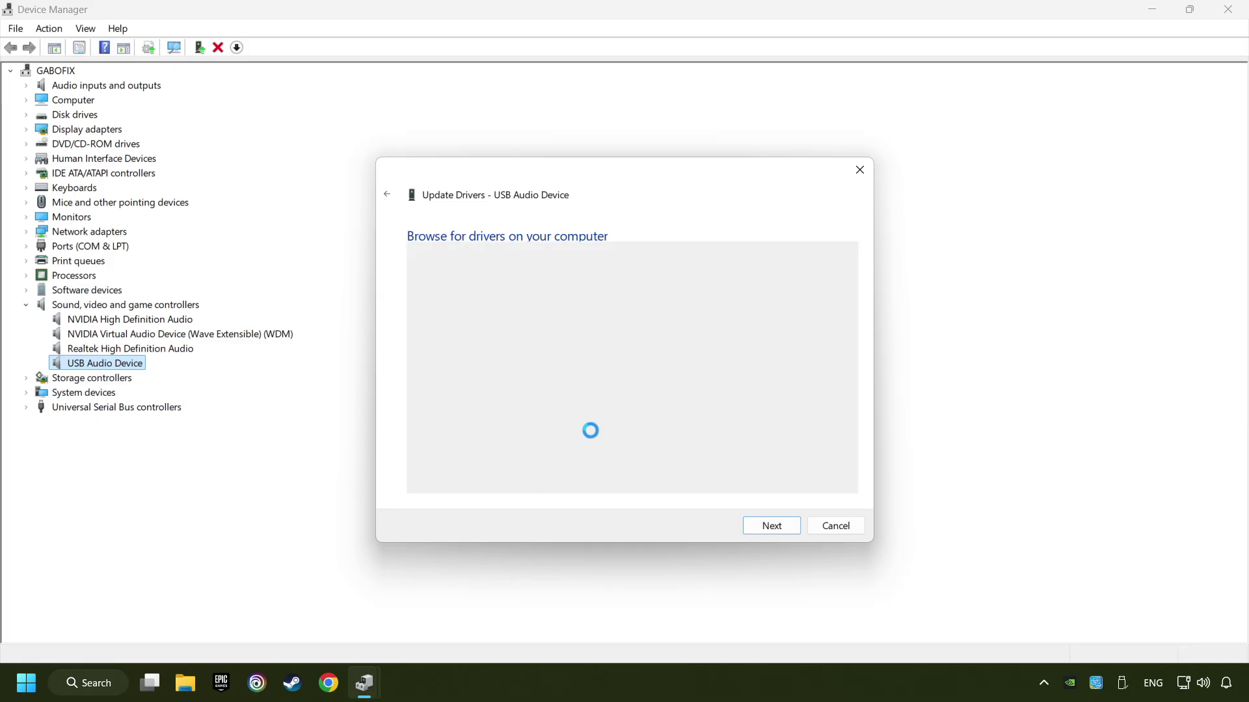
pyautogui.click(444, 380)
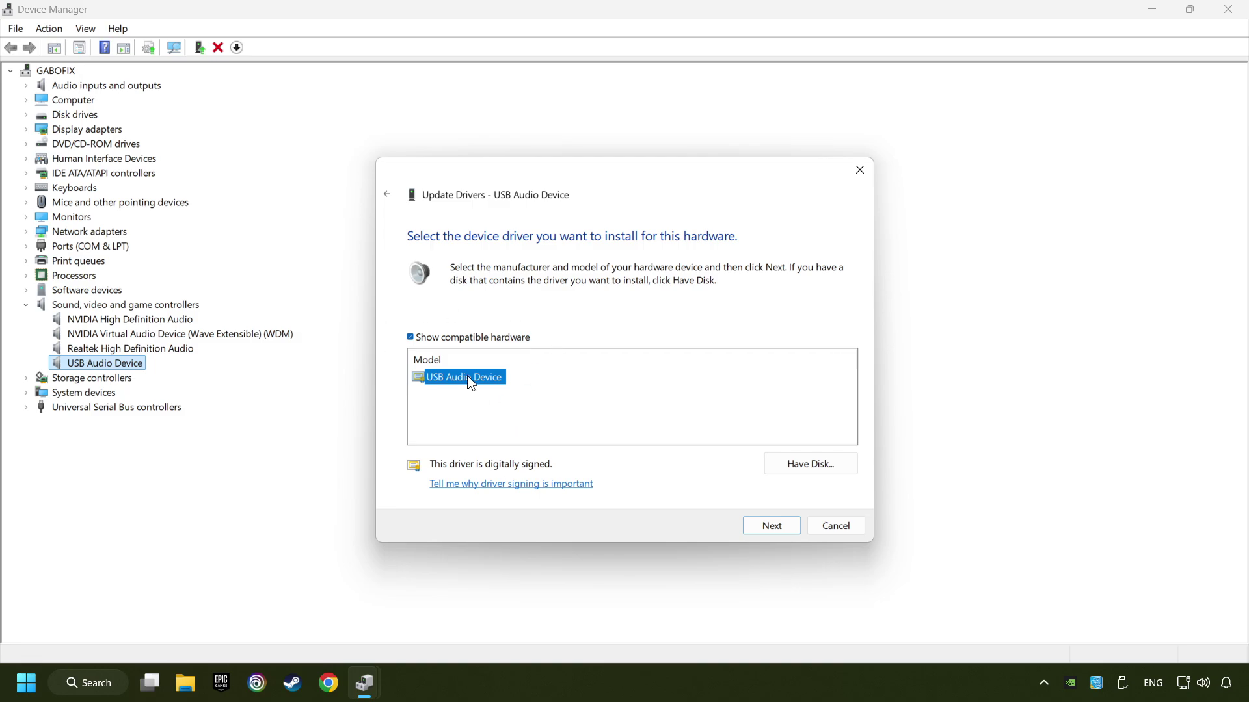
pyautogui.click(775, 528)
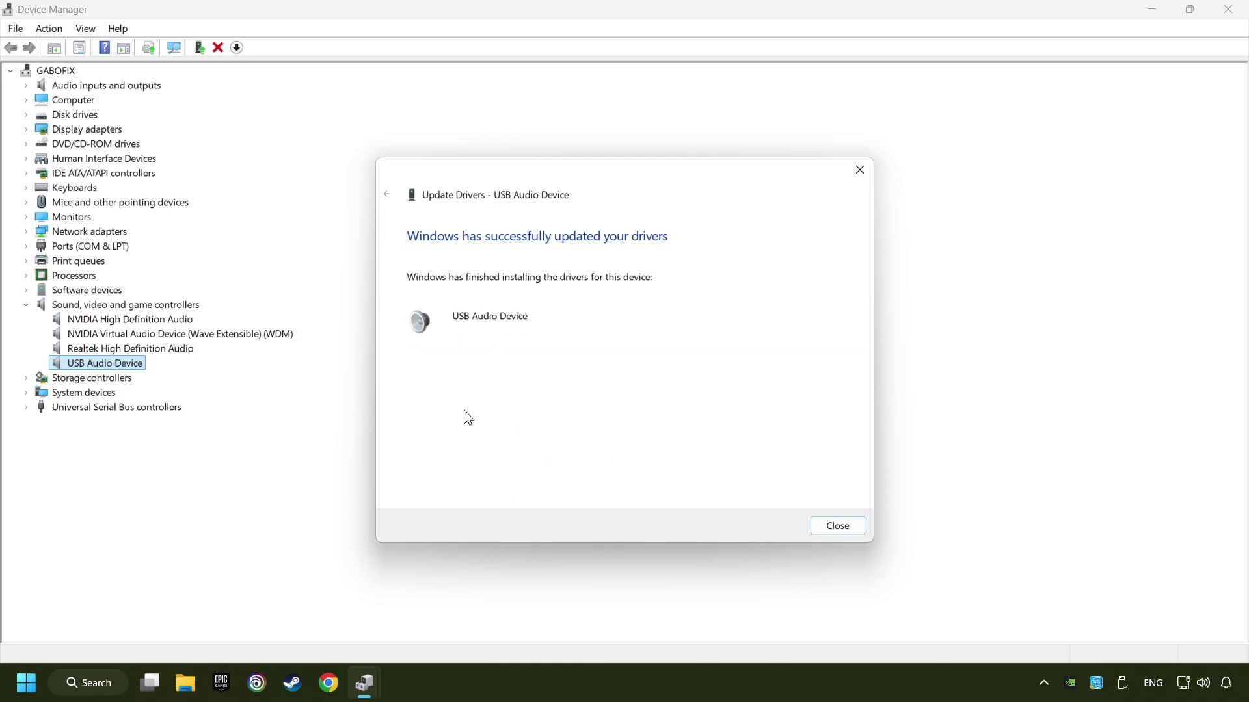
pyautogui.click(841, 534)
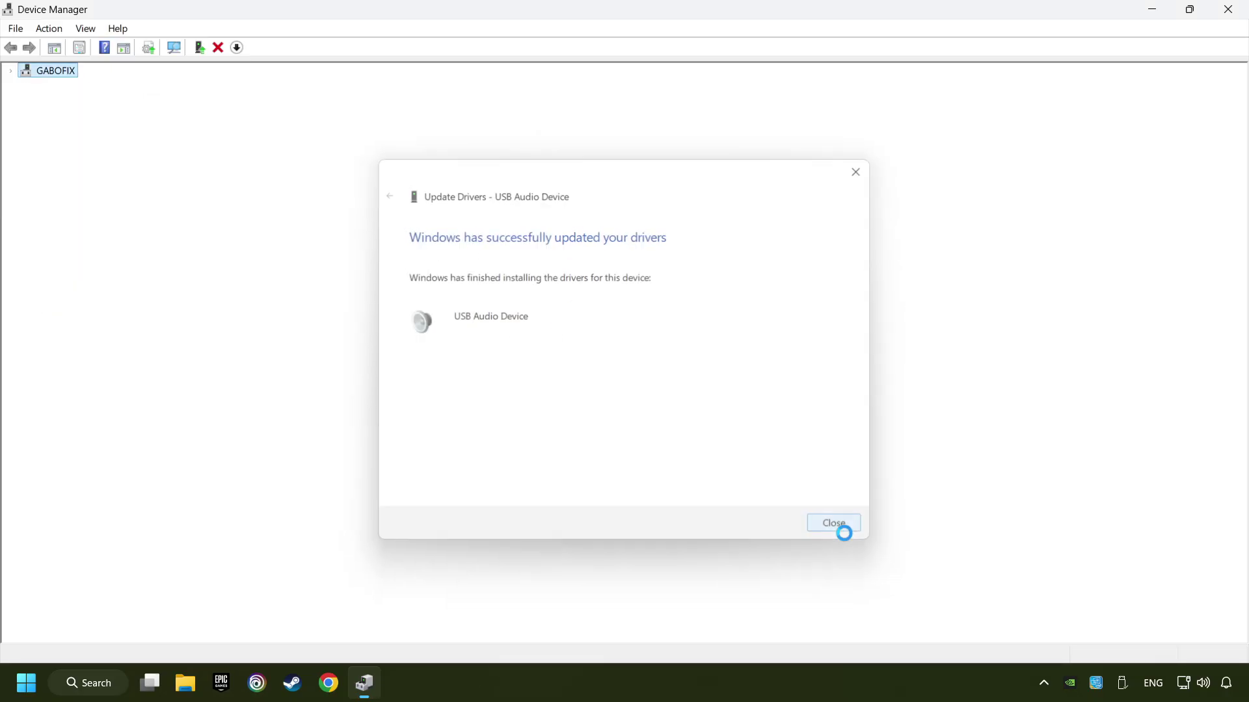
# Close Device Manager and bring up the Start menu power options with Restart
pyautogui.click(1221, 11)
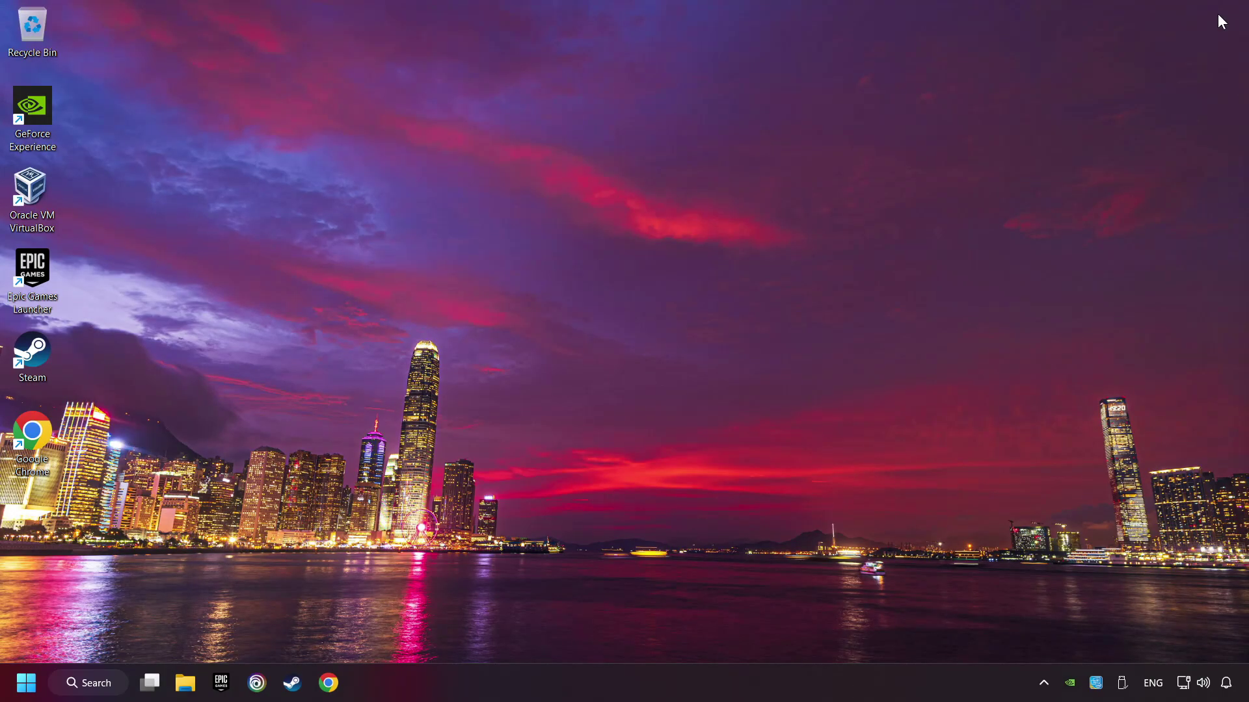
pyautogui.click(26, 682)
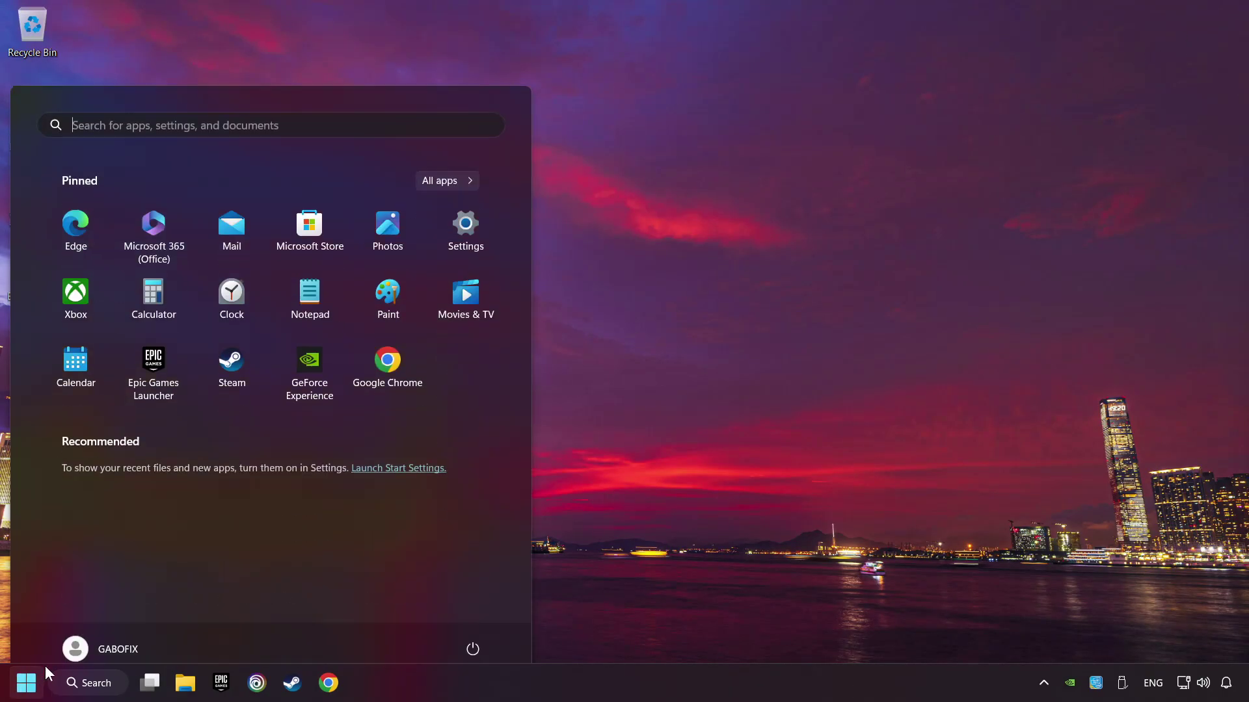
pyautogui.click(473, 627)
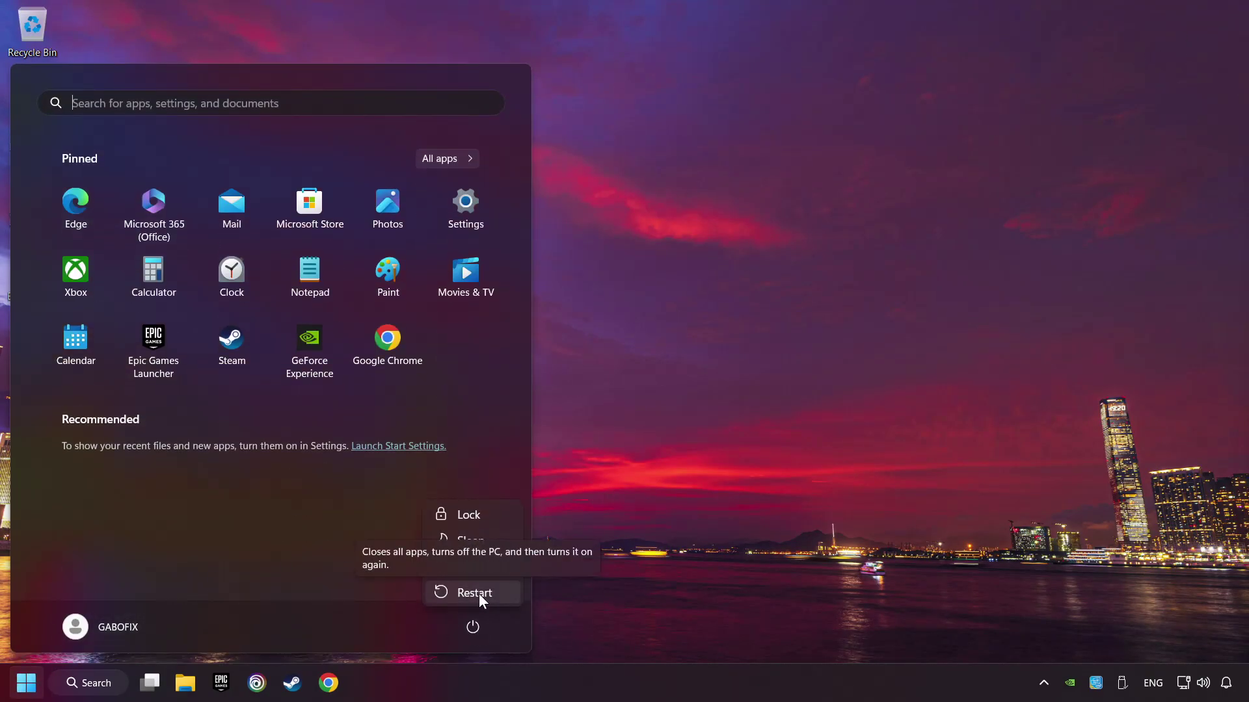